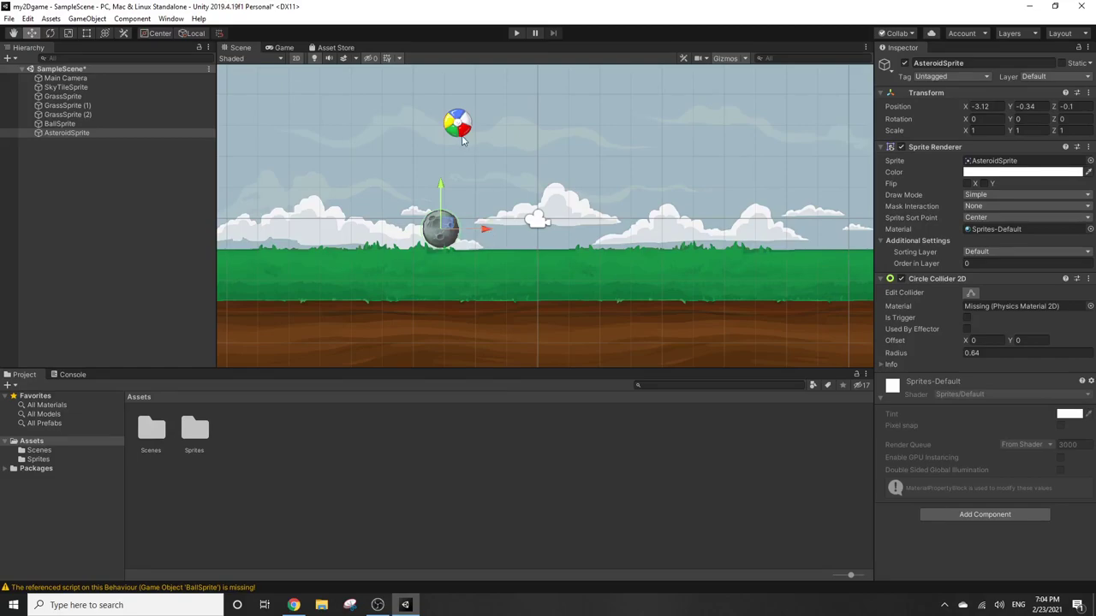
Inspect the ball, grass and sky background objects in the Inspector
left_click(67, 125)
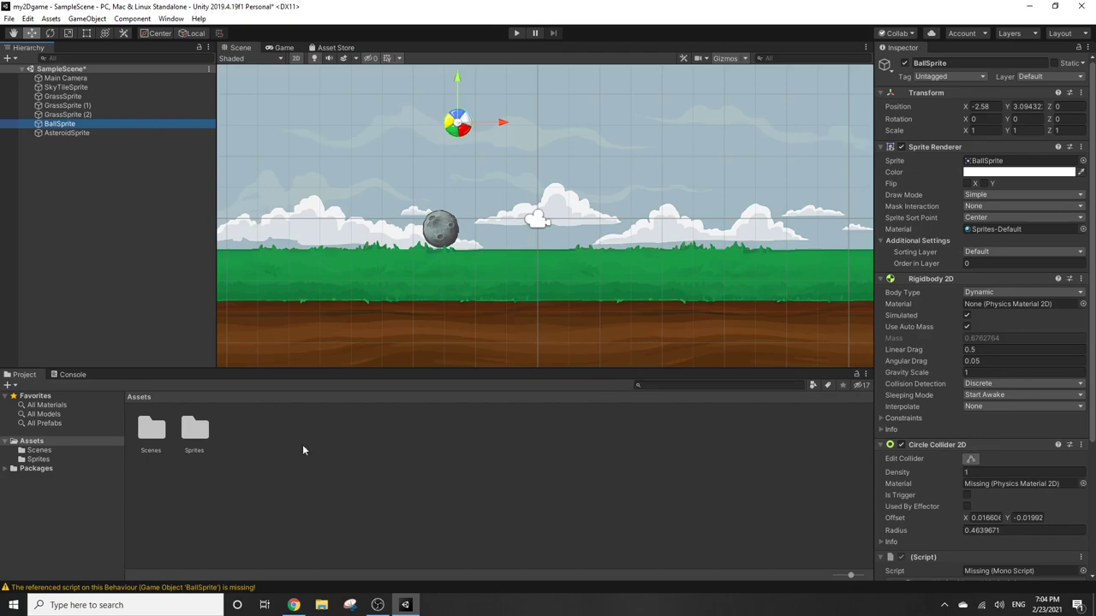
left_click(512, 319)
scroll(479, 316, "down", 2)
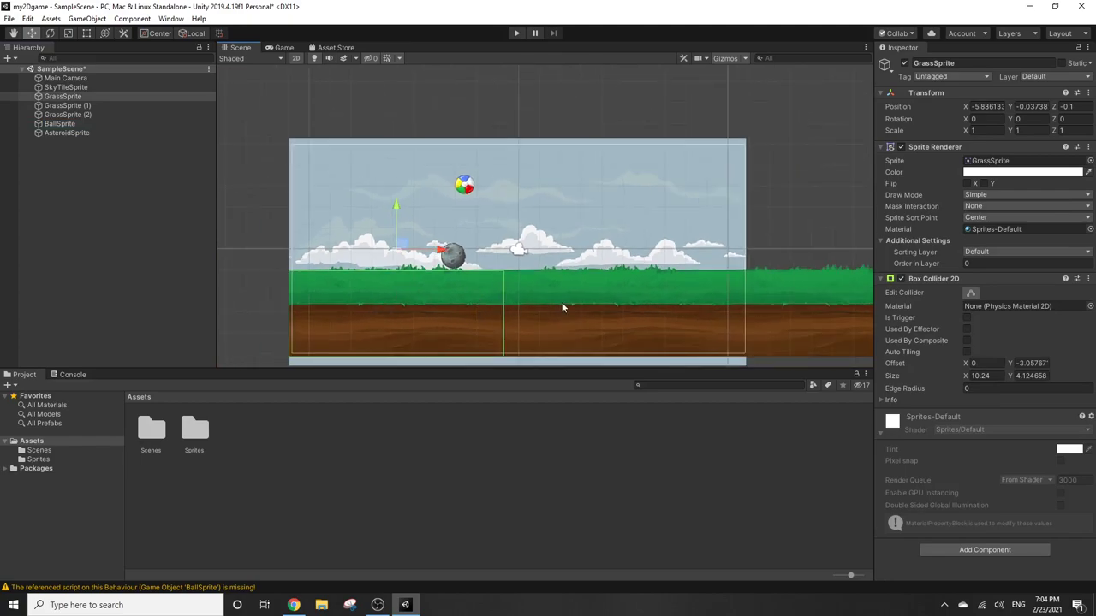
scroll(458, 189, "up", 2)
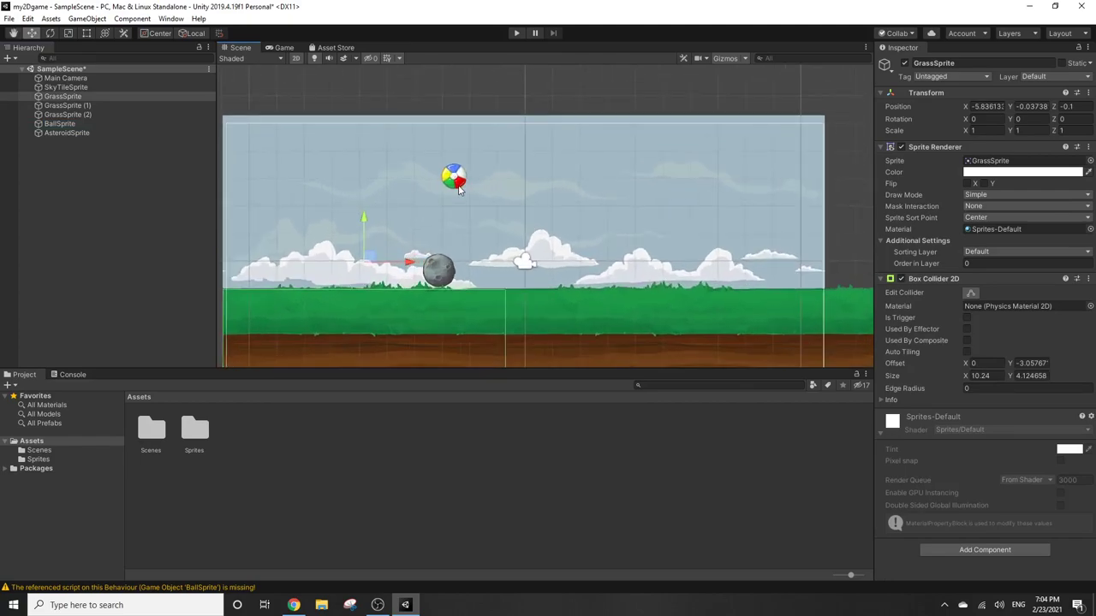
scroll(458, 189, "up", 1)
left_click(455, 177)
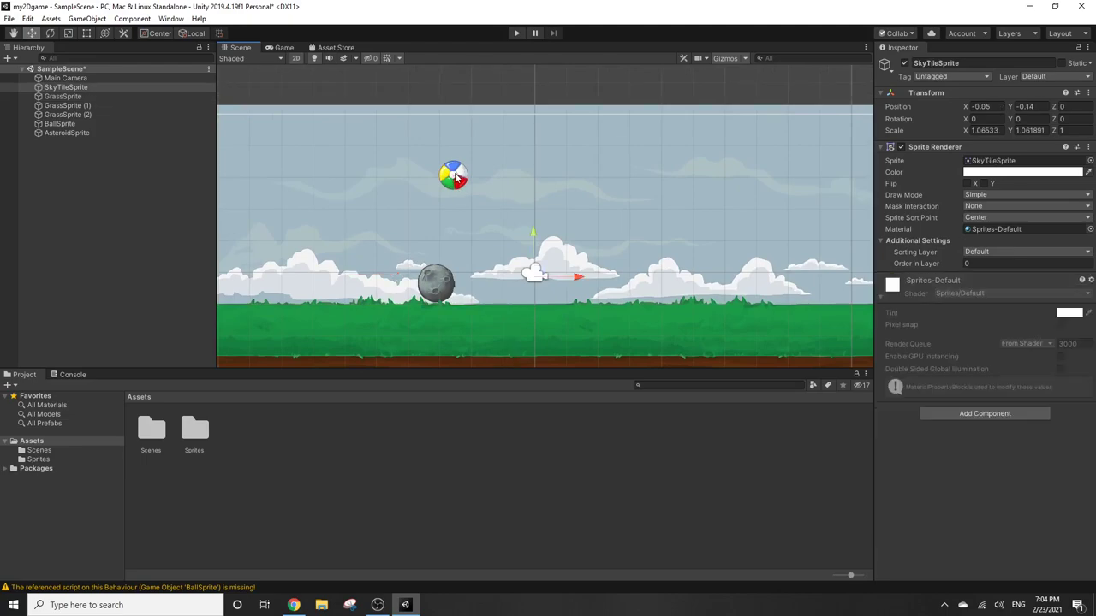
left_click(455, 178)
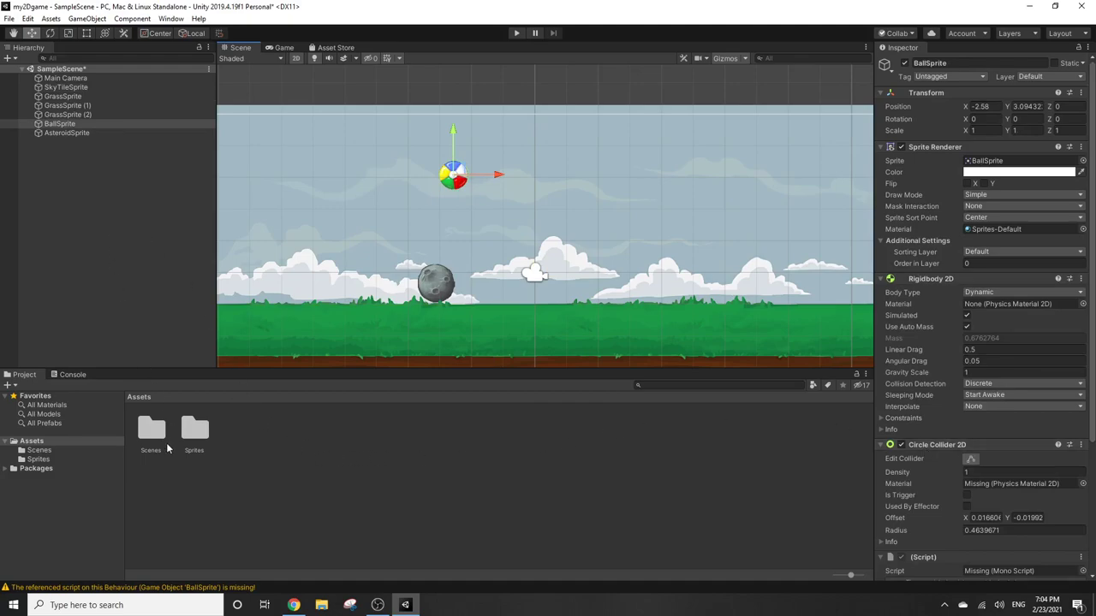
Drag WeightSprite from the Sprites folder into the scene and shrink it to 0.43515 scale
left_click(34, 460)
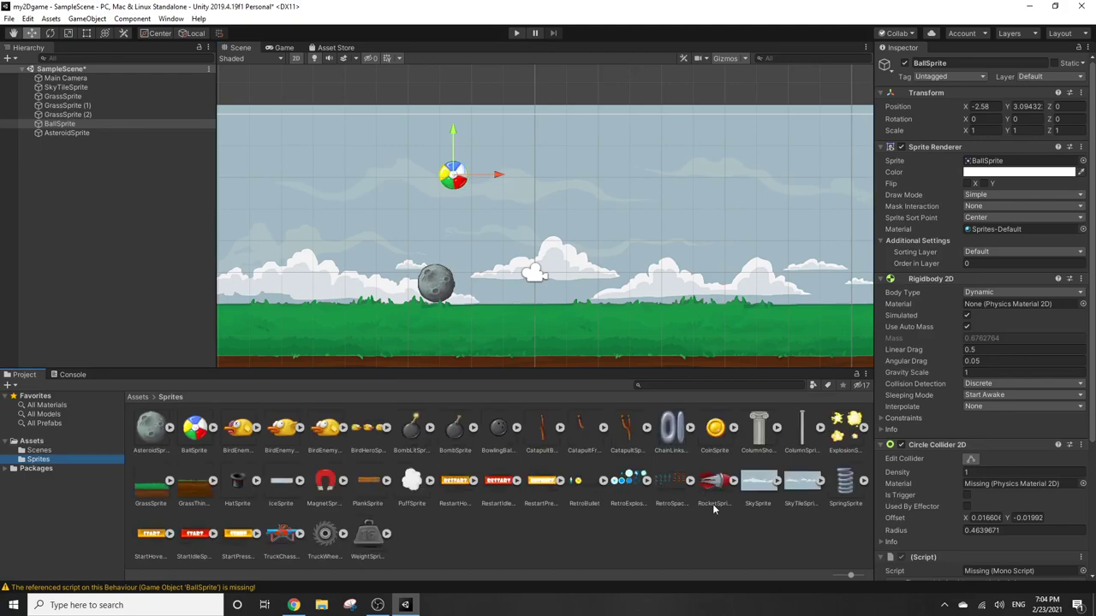
left_click_drag(373, 541, 504, 270)
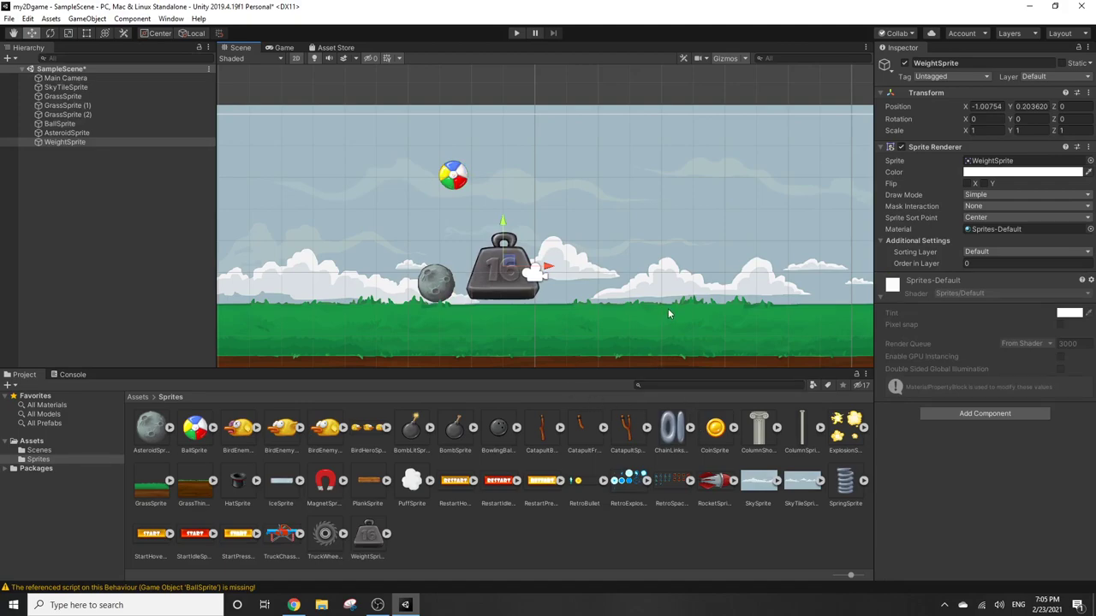
left_click(67, 34)
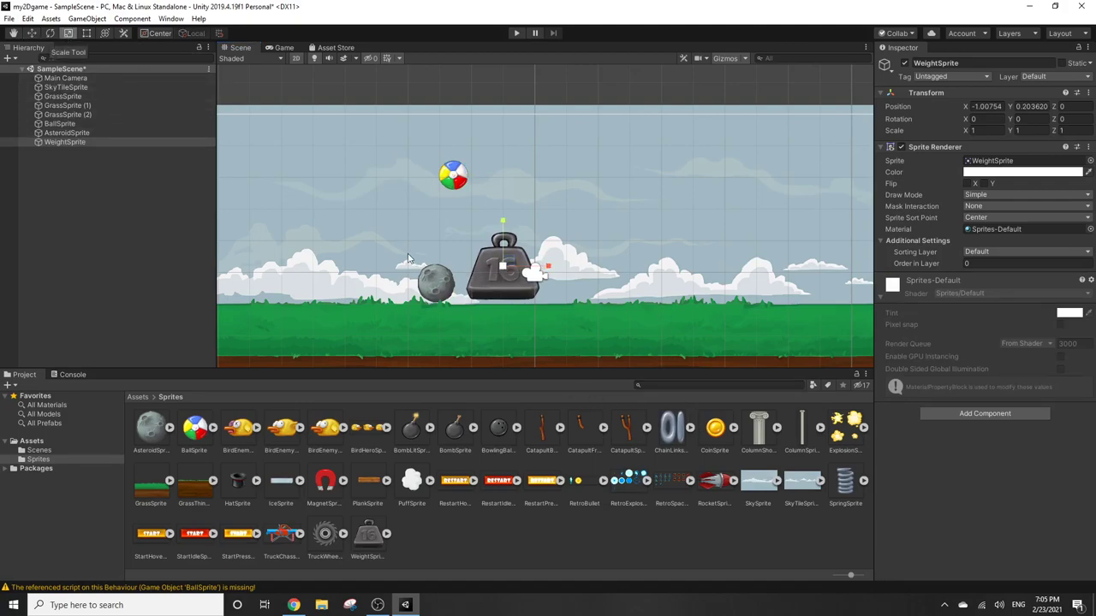
left_click_drag(504, 267, 492, 274)
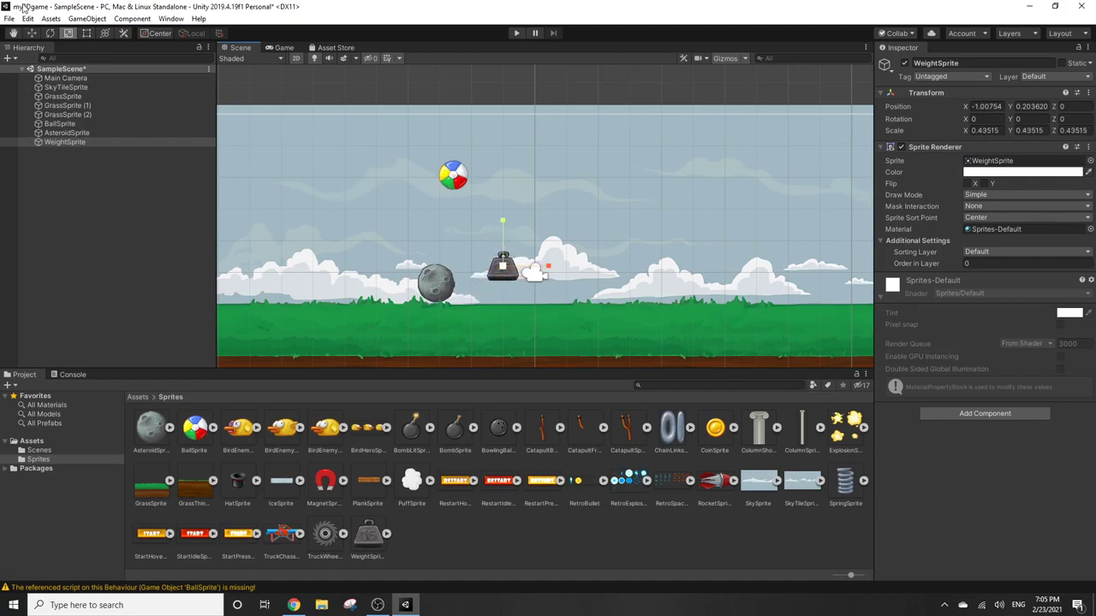
Set the weight on the grass beside the asteroid at -0.75, -0.39
left_click(29, 36)
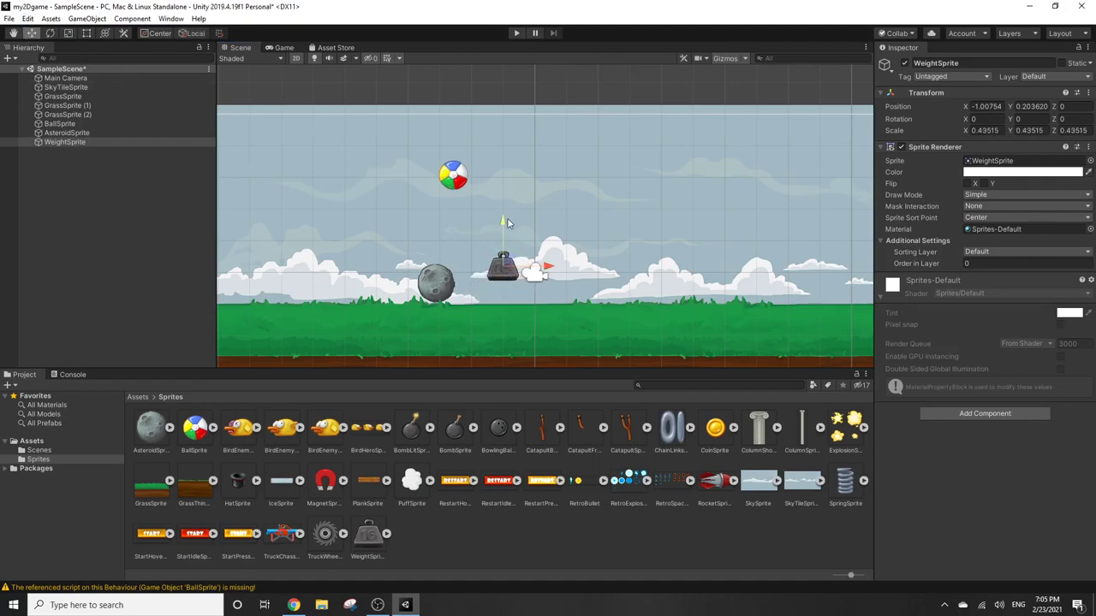
left_click_drag(505, 223, 505, 241)
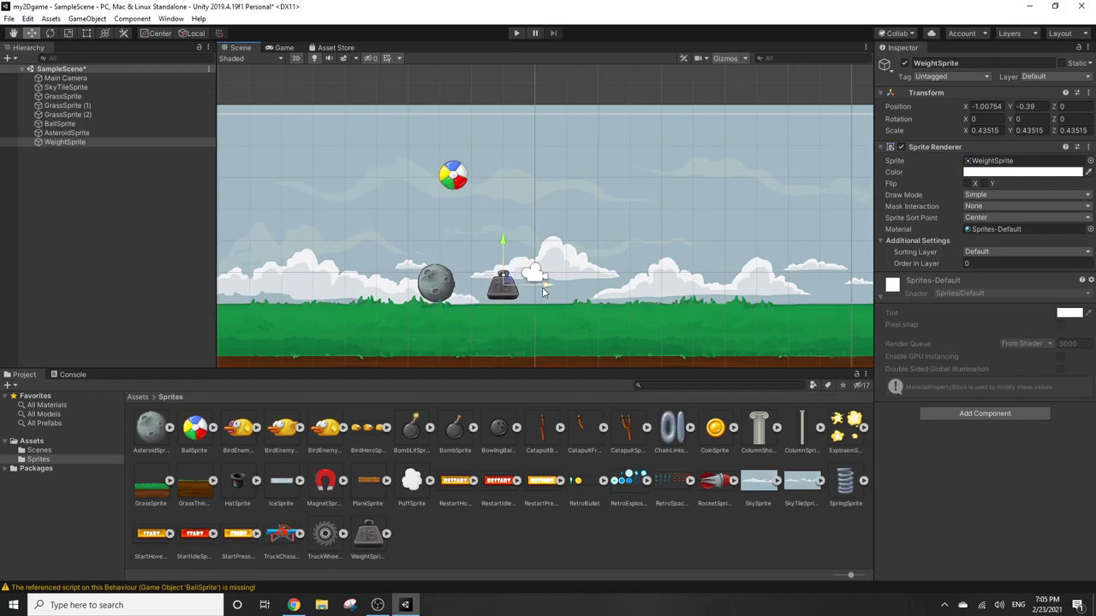
left_click_drag(546, 285, 554, 285)
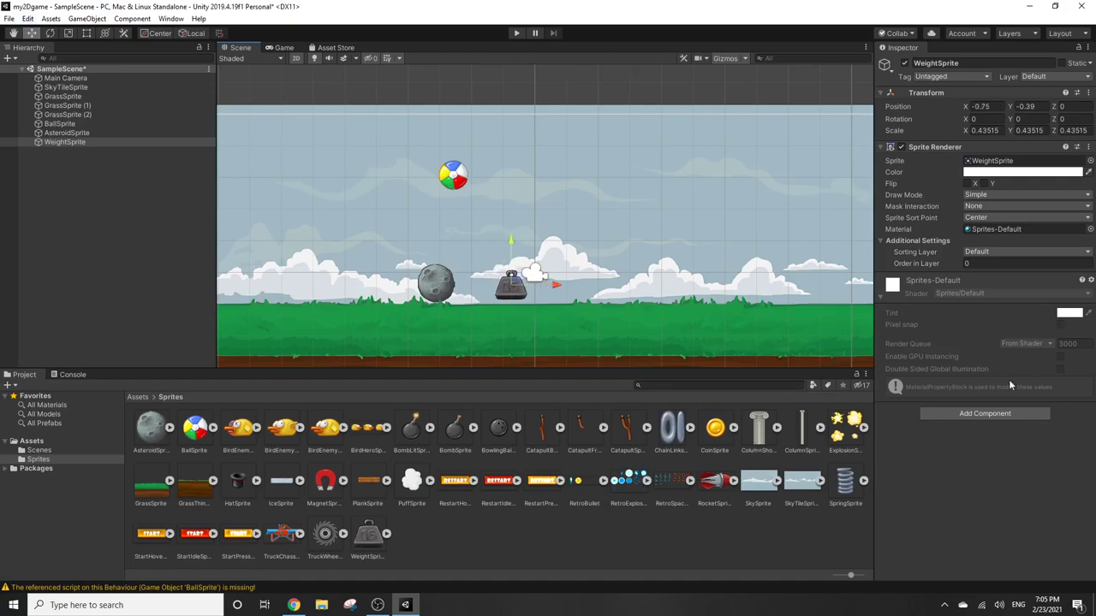
Add a Polygon Collider 2D to WeightSprite and zoom the Scene view onto it
left_click(967, 420)
type("coll")
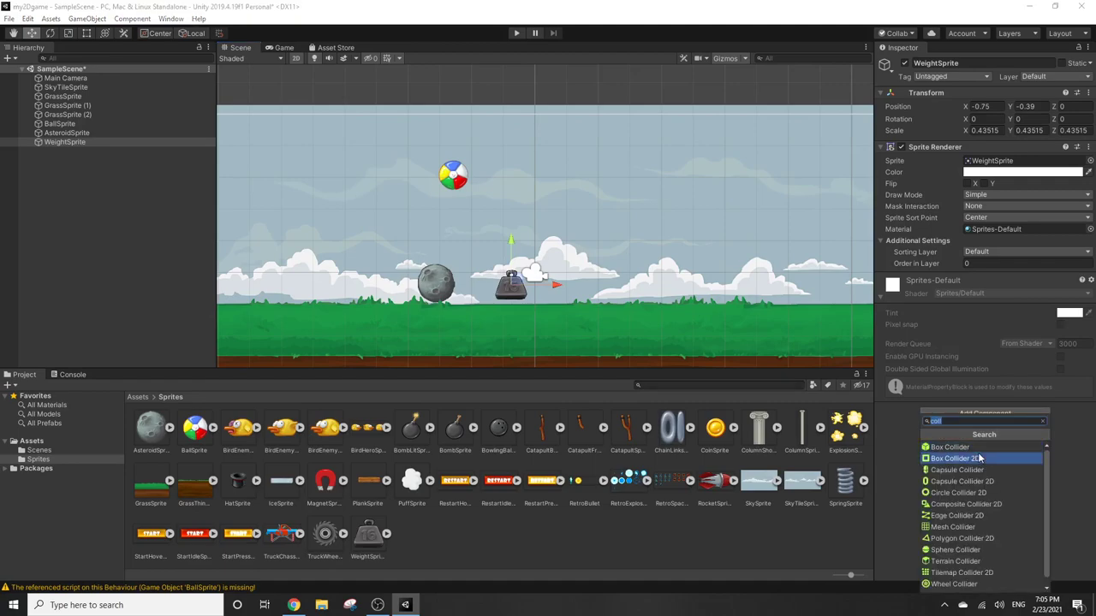
left_click(958, 539)
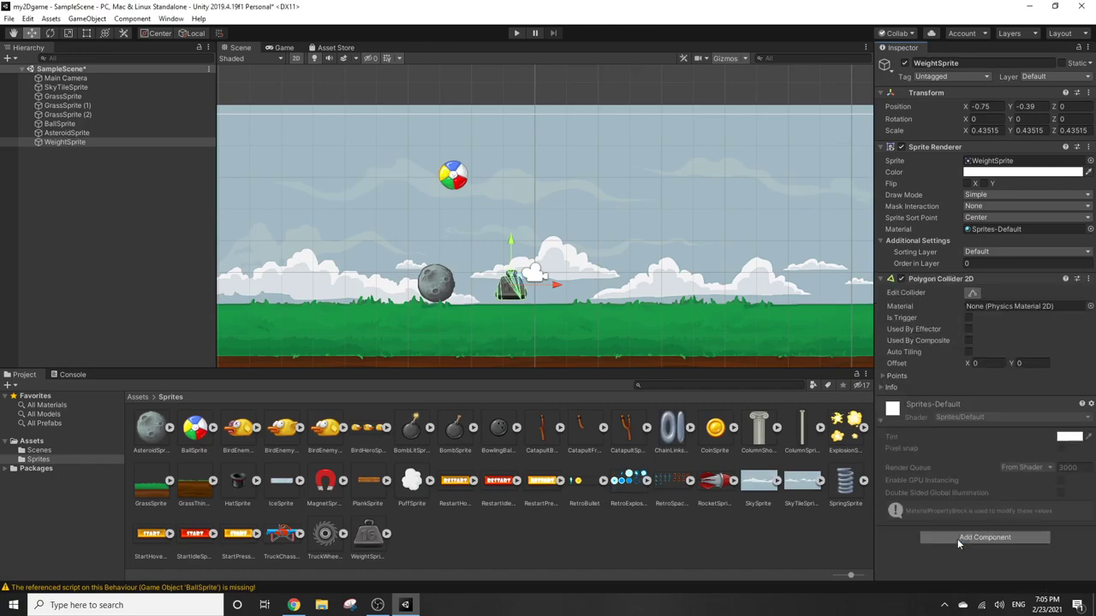
scroll(481, 290, "up", 2)
scroll(481, 291, "up", 2)
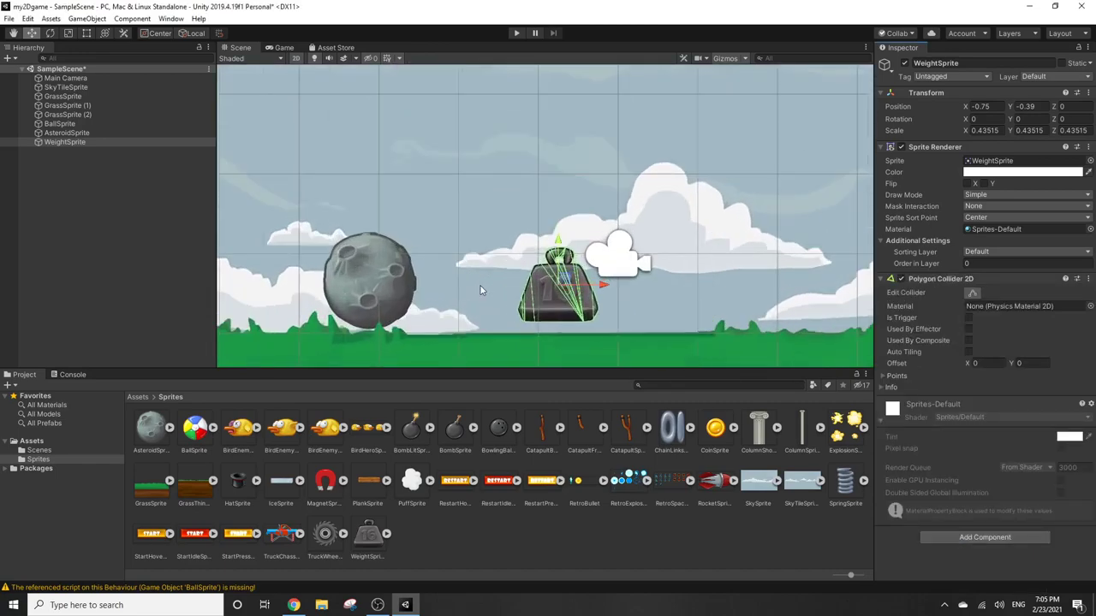
scroll(480, 290, "up", 2)
scroll(480, 290, "up", 2)
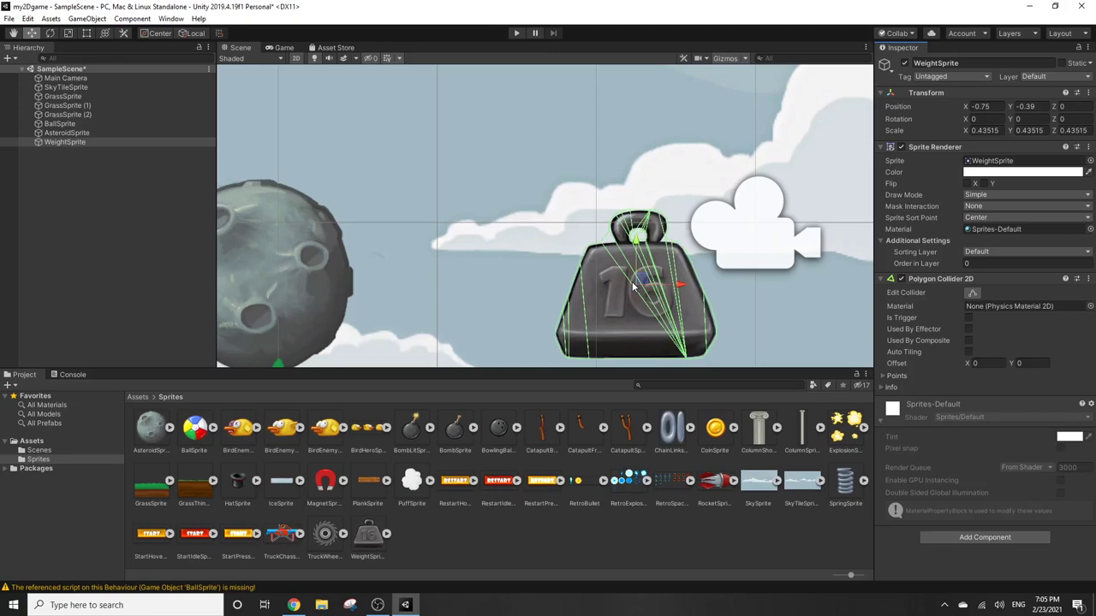
Lift WeightSprite to Y -0.256, closing the component list without adding anything
left_click(985, 538)
type("coll")
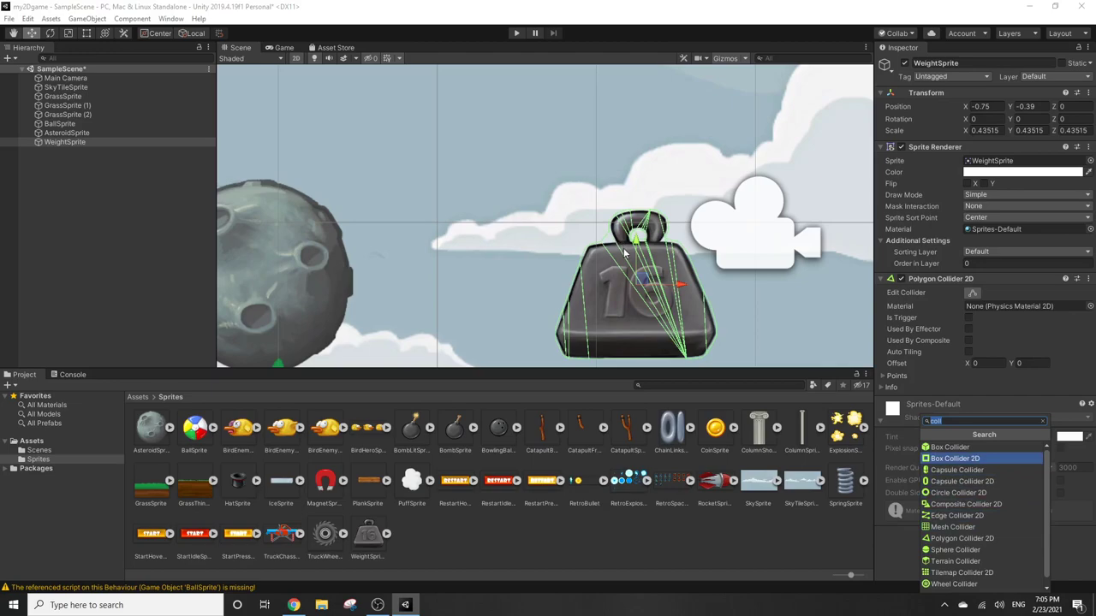
scroll(624, 249, "up", 2)
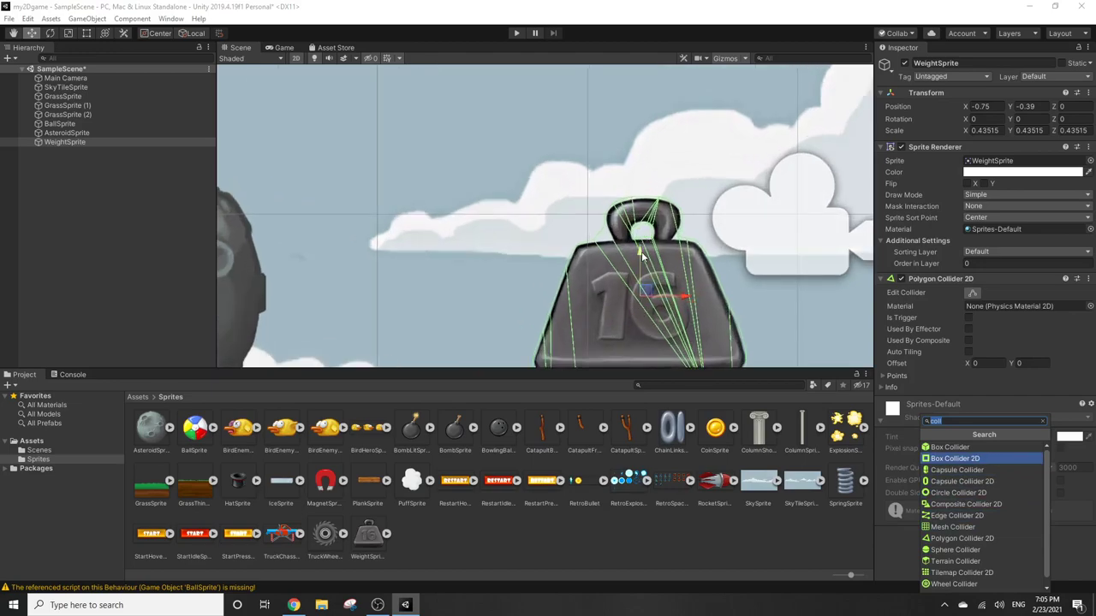
left_click(642, 254)
left_click_drag(642, 255, 640, 225)
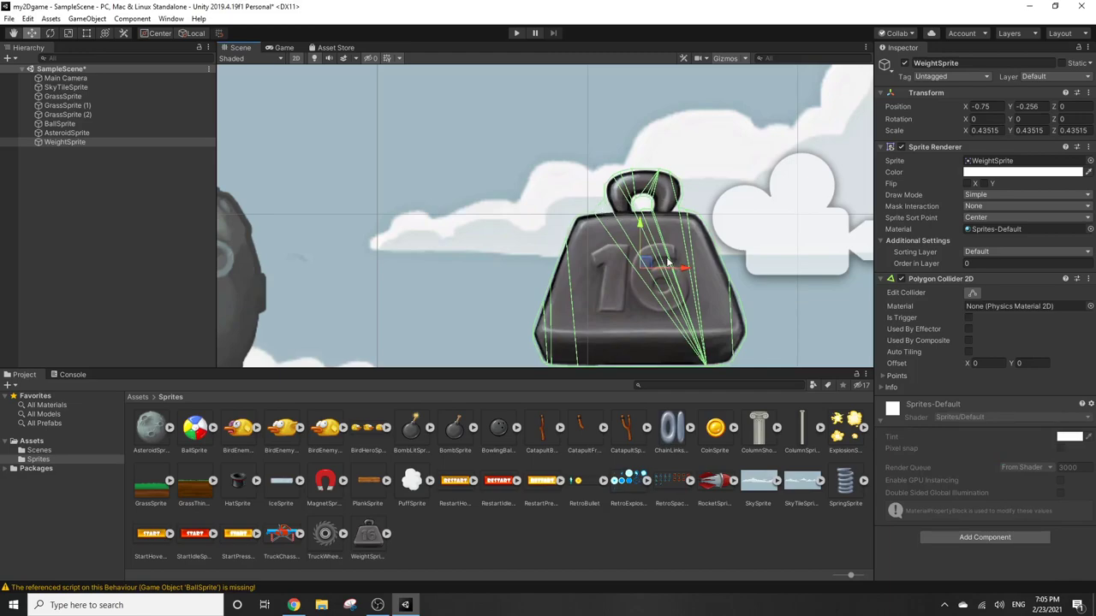
Adjust two points of the weight's polygon collider outline near its handle
left_click(123, 33)
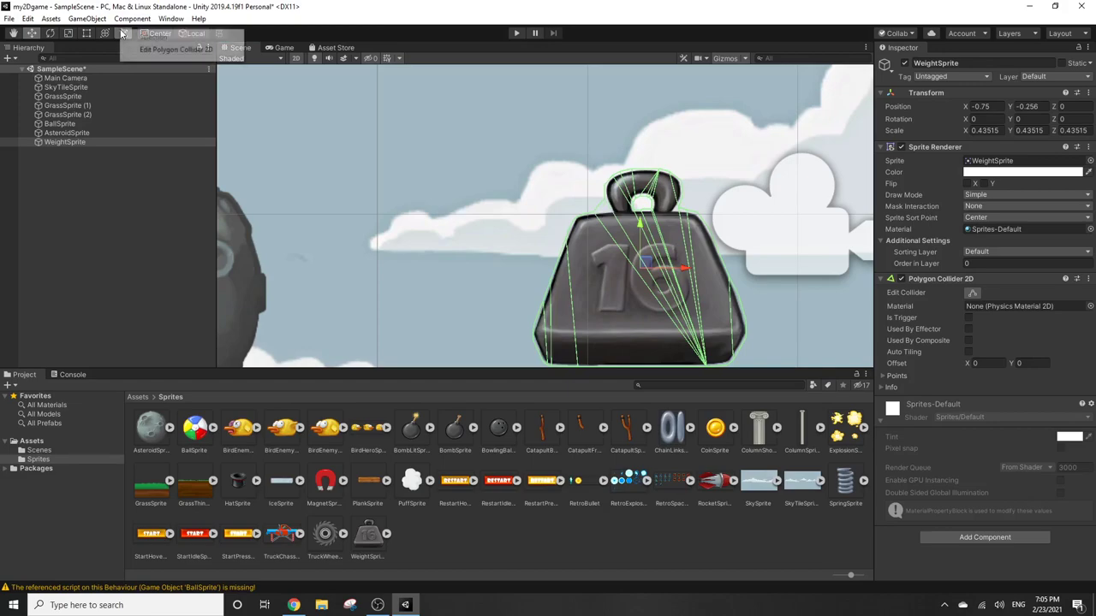
left_click(172, 47)
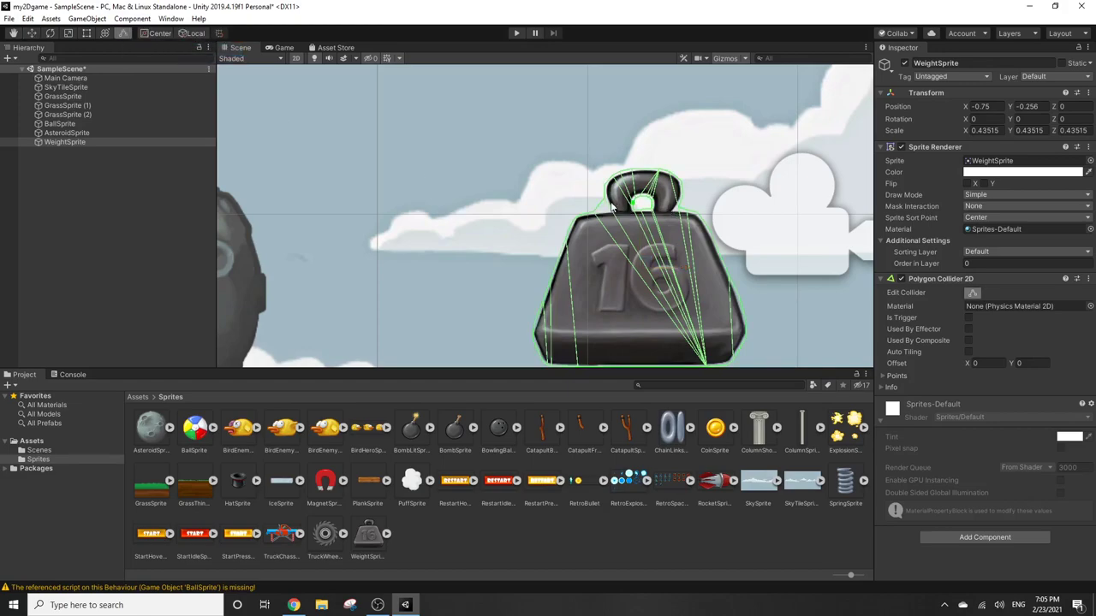
left_click_drag(612, 208, 612, 217)
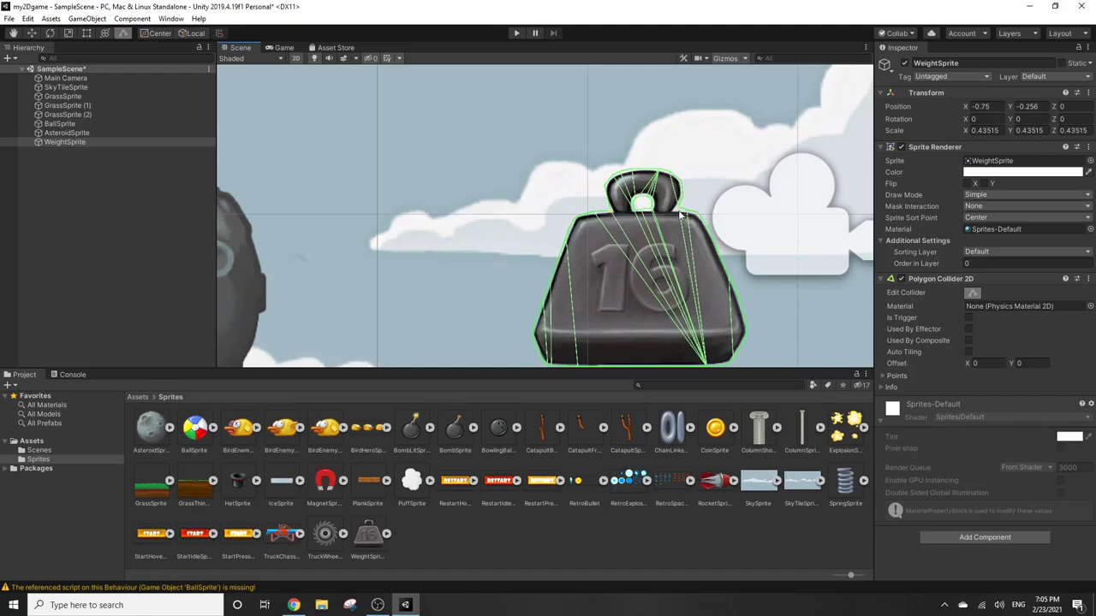
left_click_drag(678, 210, 673, 215)
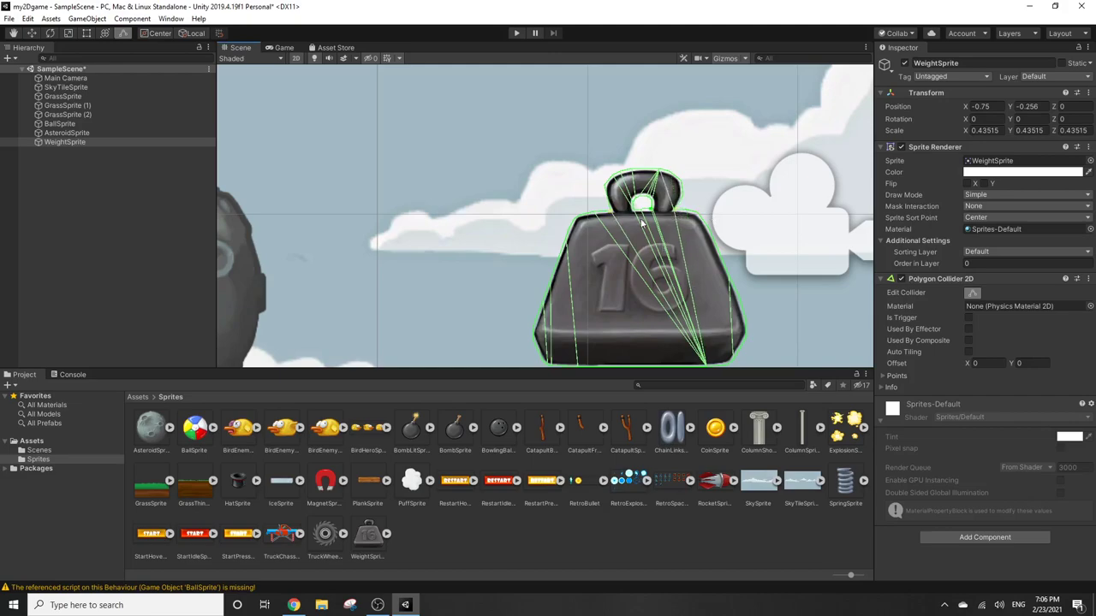
Open the Scenes folder and run the scene in Play mode to watch the objects land
scroll(492, 209, "down", 2)
scroll(492, 210, "down", 2)
scroll(492, 210, "down", 2)
scroll(492, 210, "down", 2)
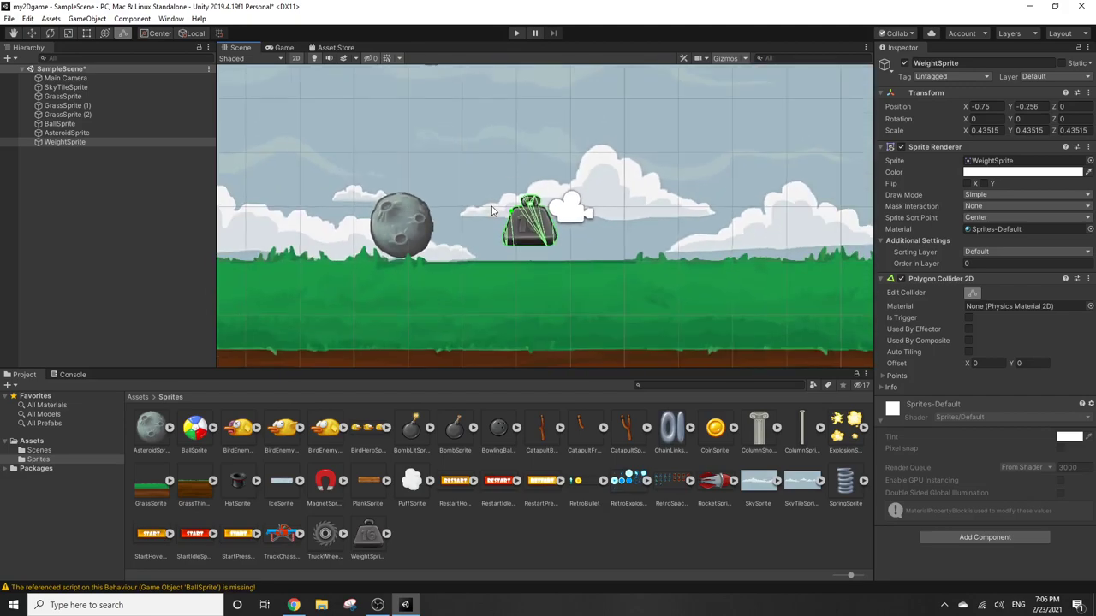
scroll(492, 210, "down", 1)
scroll(491, 212, "down", 1)
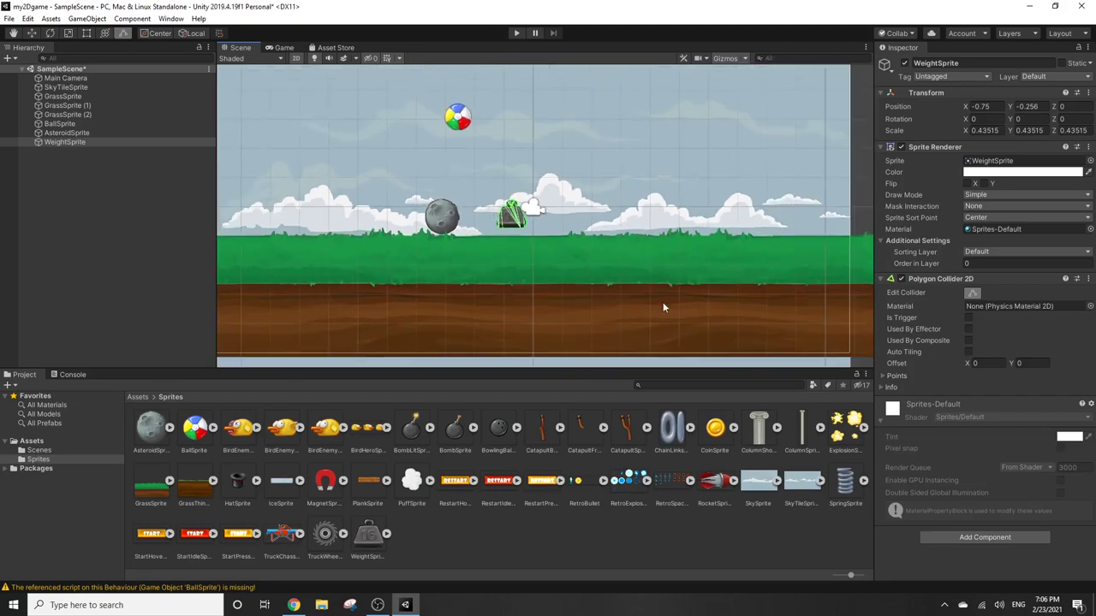
scroll(657, 283, "down", 1)
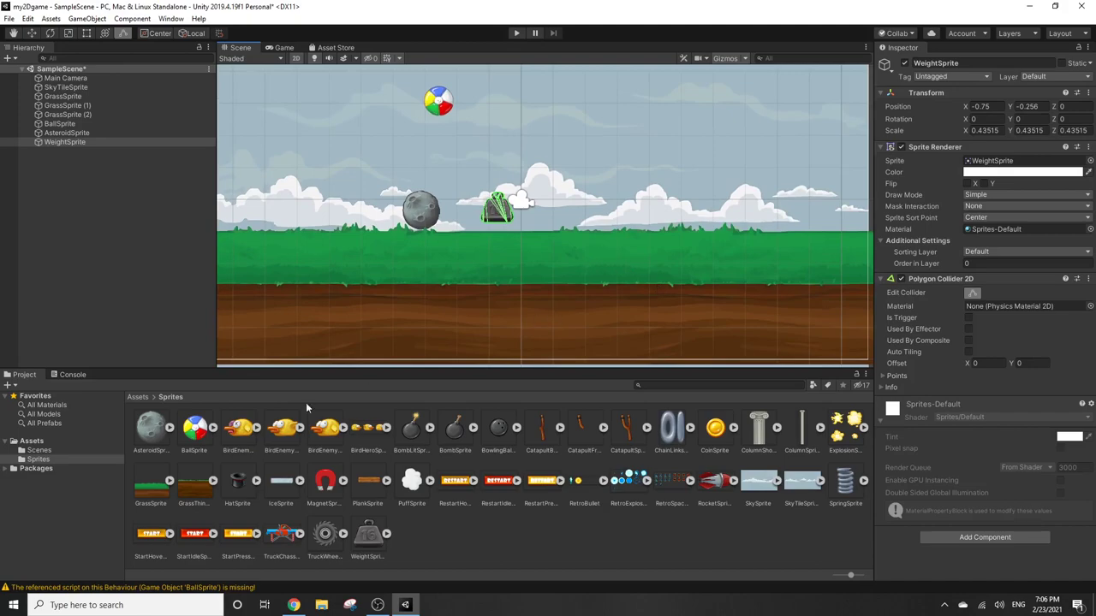
left_click(29, 451)
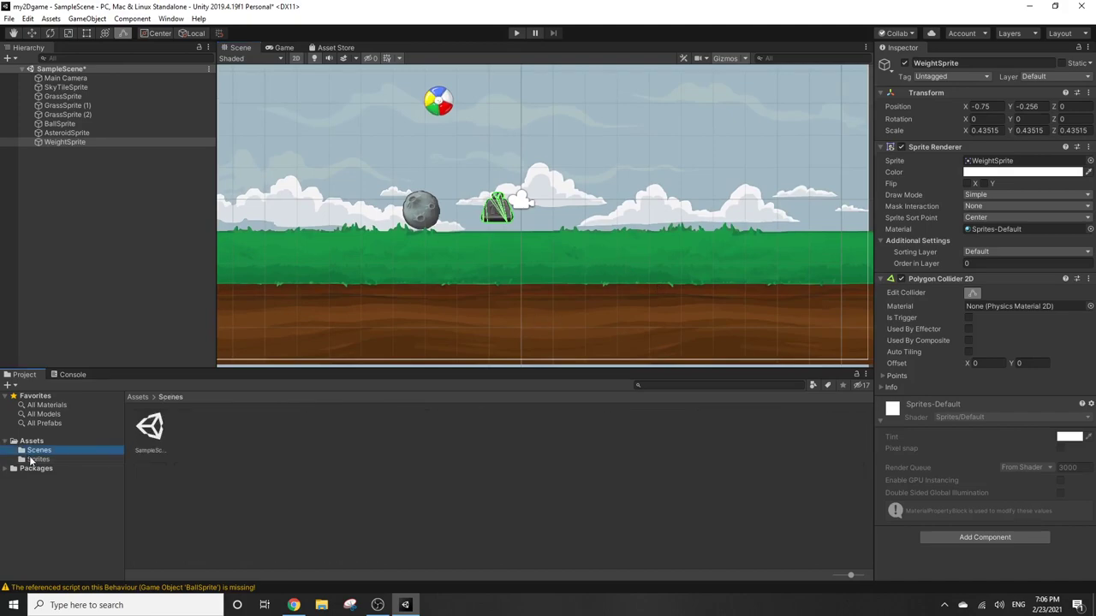
left_click(517, 32)
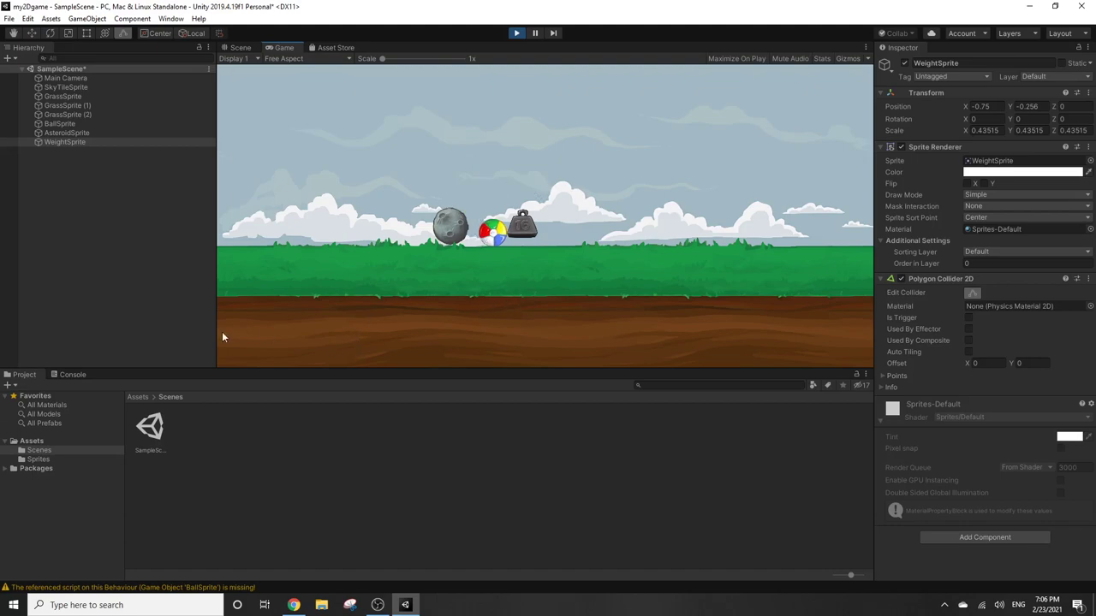
Create a Materials folder in Assets and open it
left_click(26, 441)
right_click(229, 518)
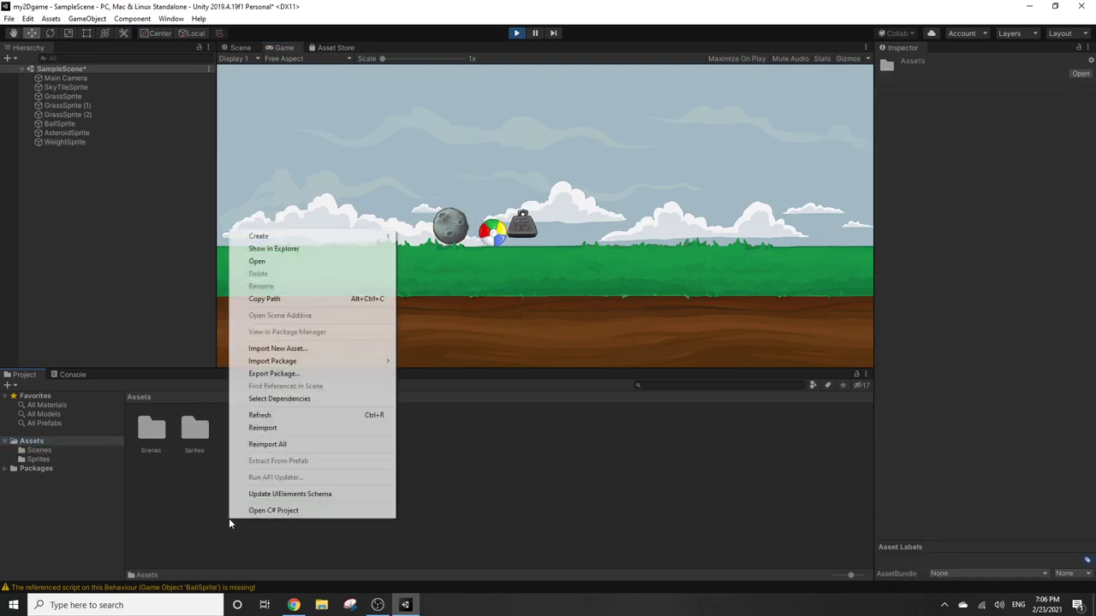
mouse_move(380, 235)
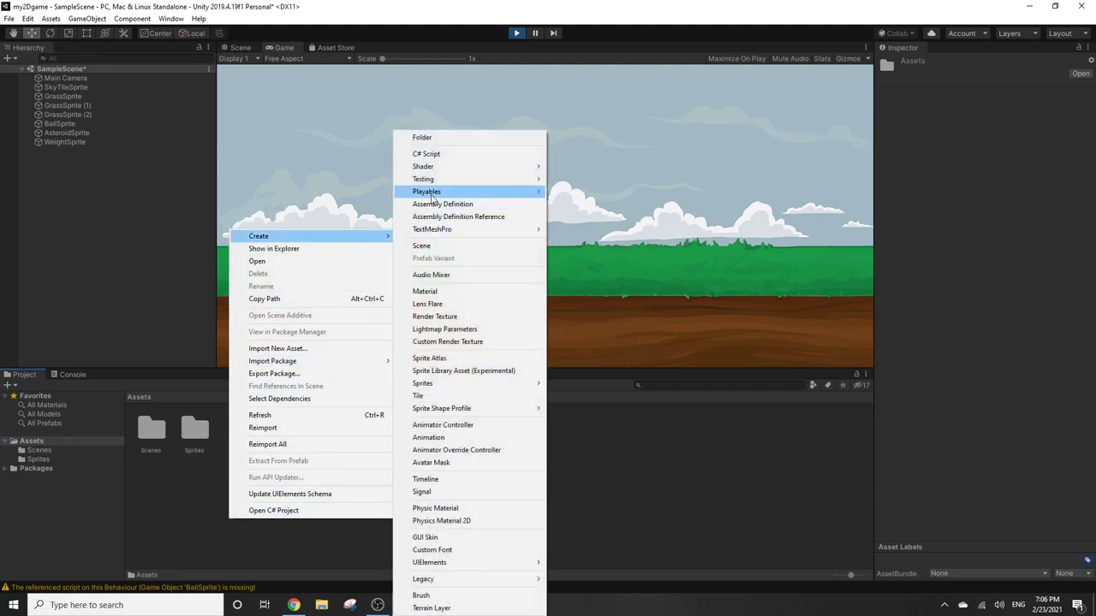
left_click(432, 137)
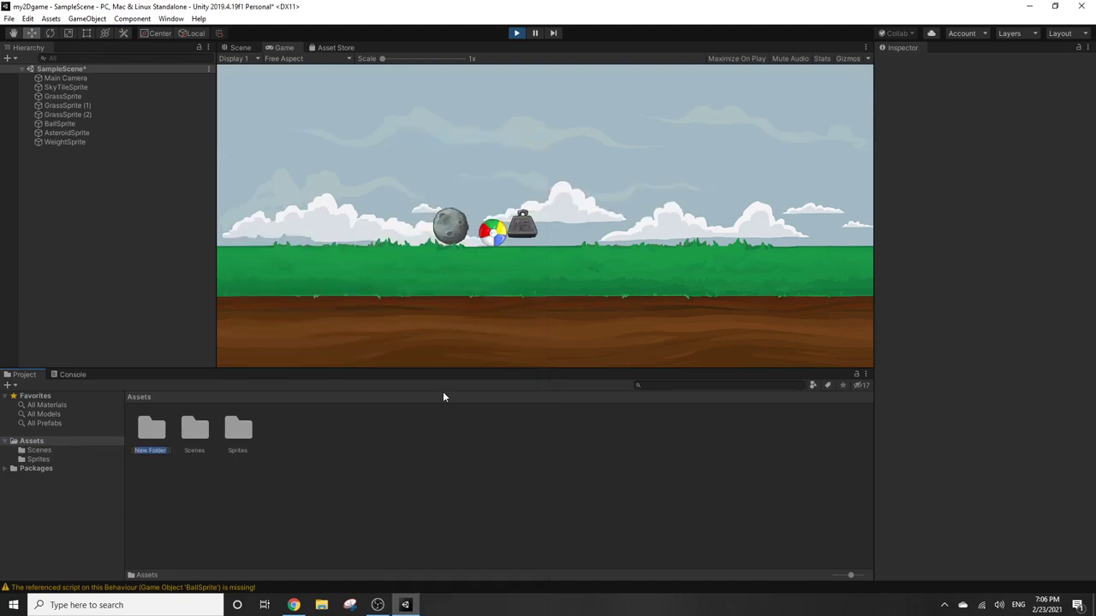
type("Materials")
double_click(162, 436)
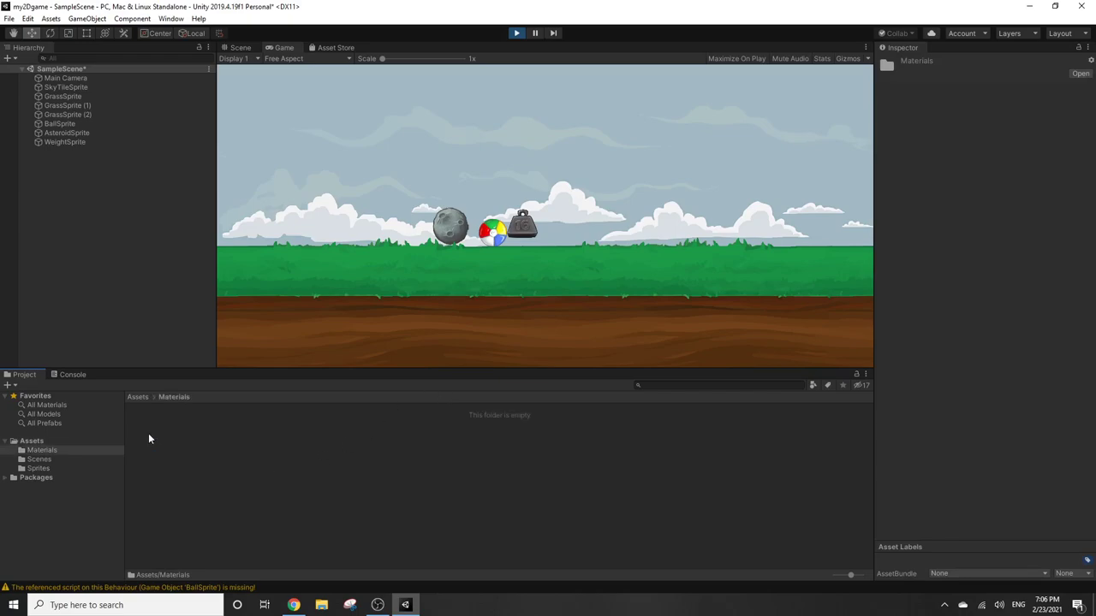
Create a Physics Material 2D named Bounce inside Materials
right_click(206, 459)
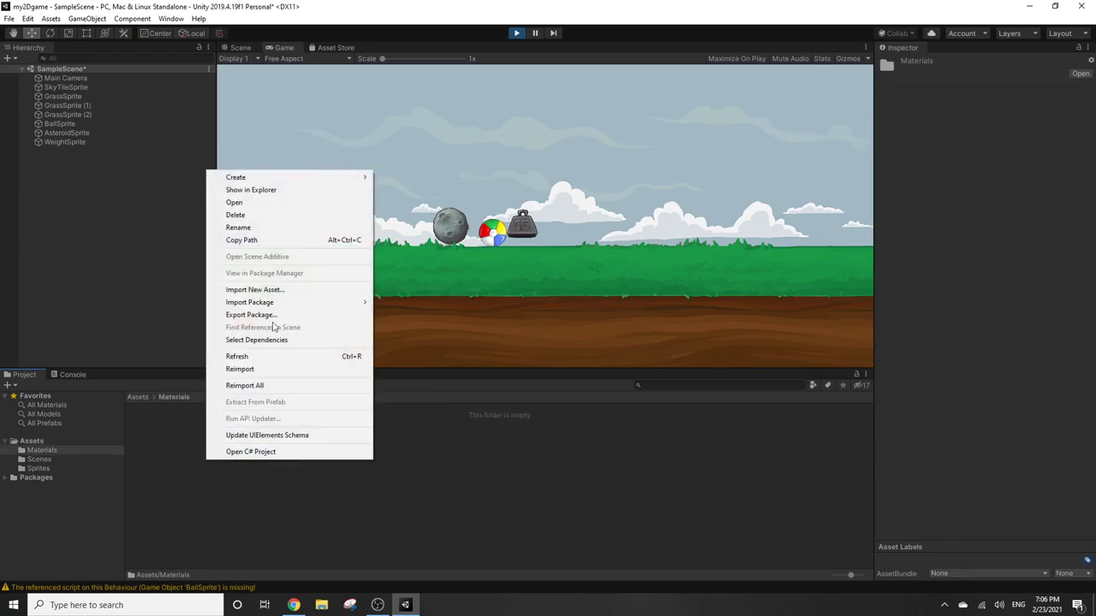
mouse_move(306, 177)
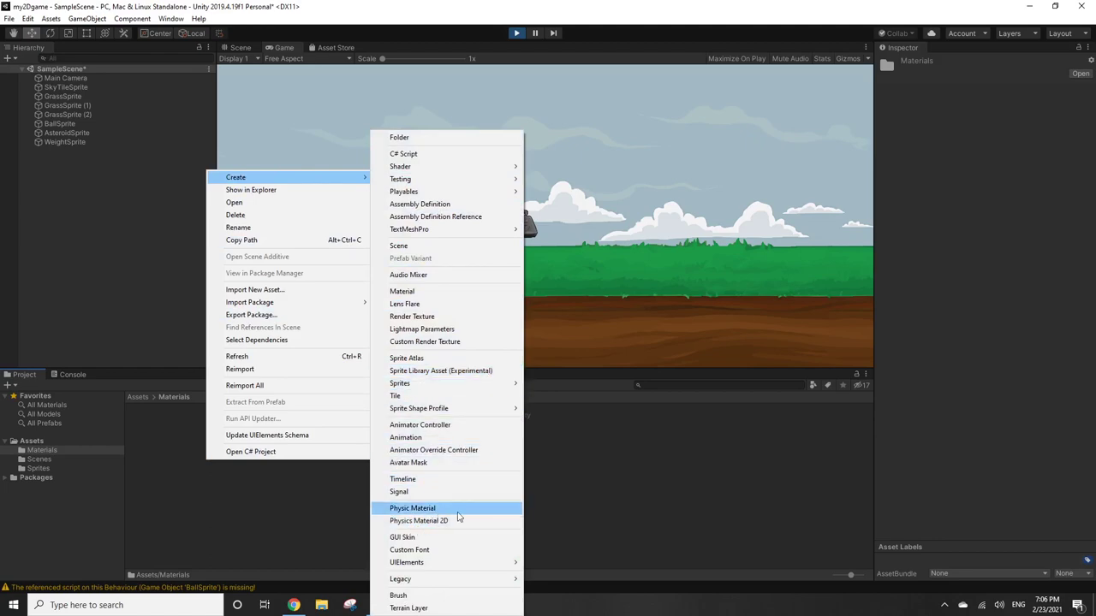
left_click(456, 521)
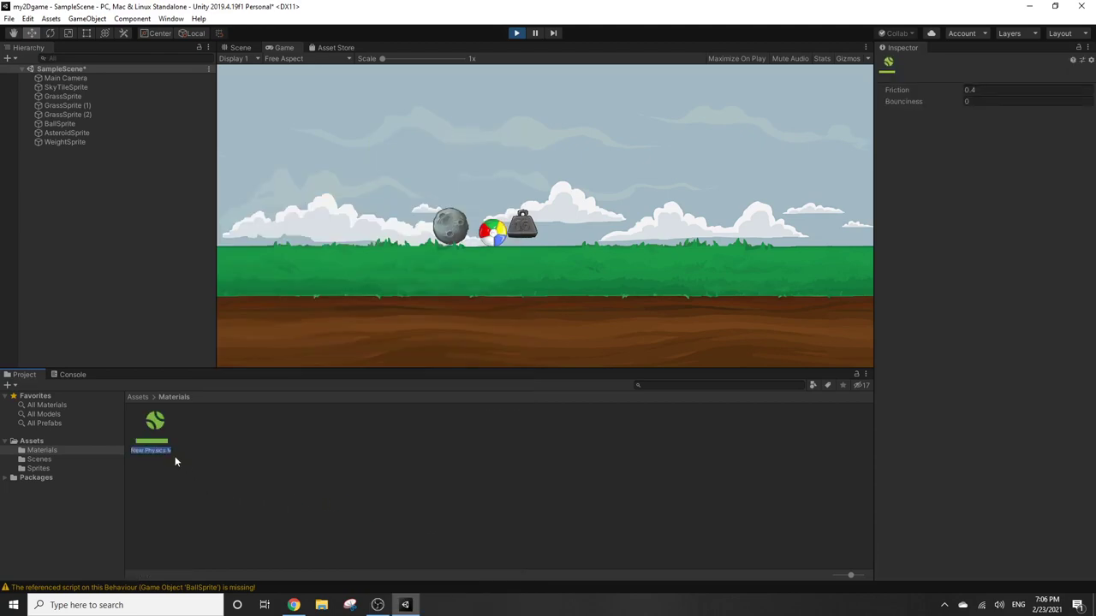
type("Bounce")
key("Return")
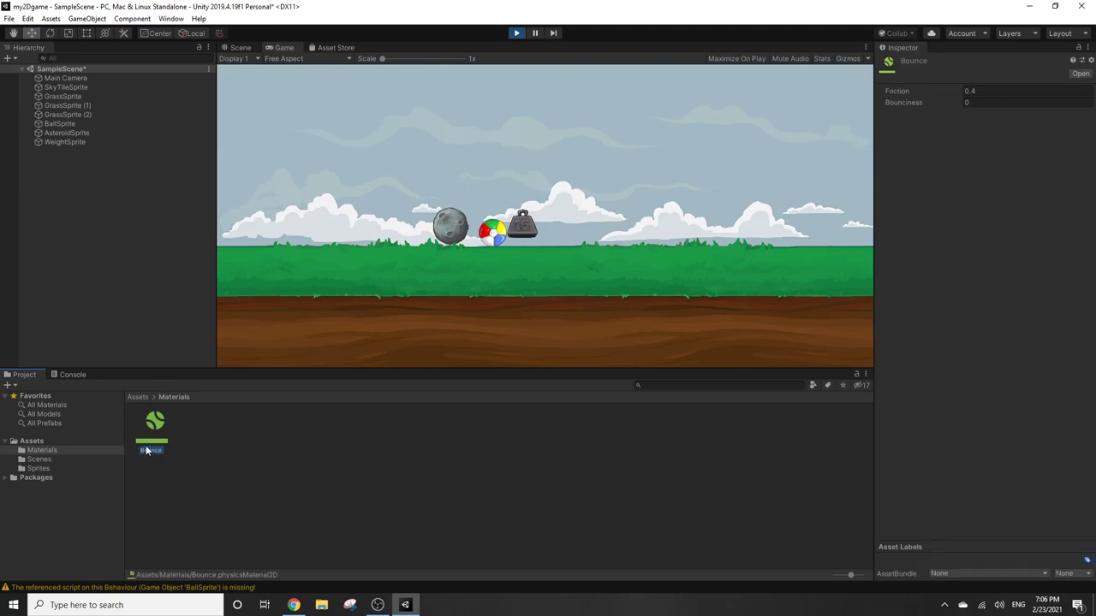
Set Bounce's Bounciness to 1 and test it briefly in Play mode
left_click(1002, 91)
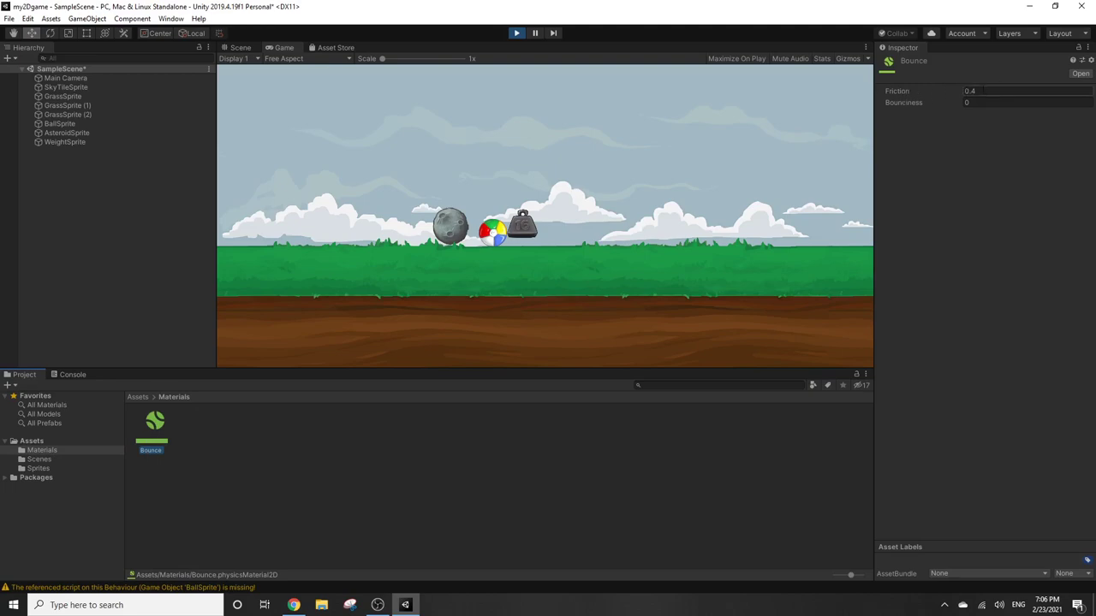
left_click(964, 101)
left_click(965, 103)
left_click(974, 103)
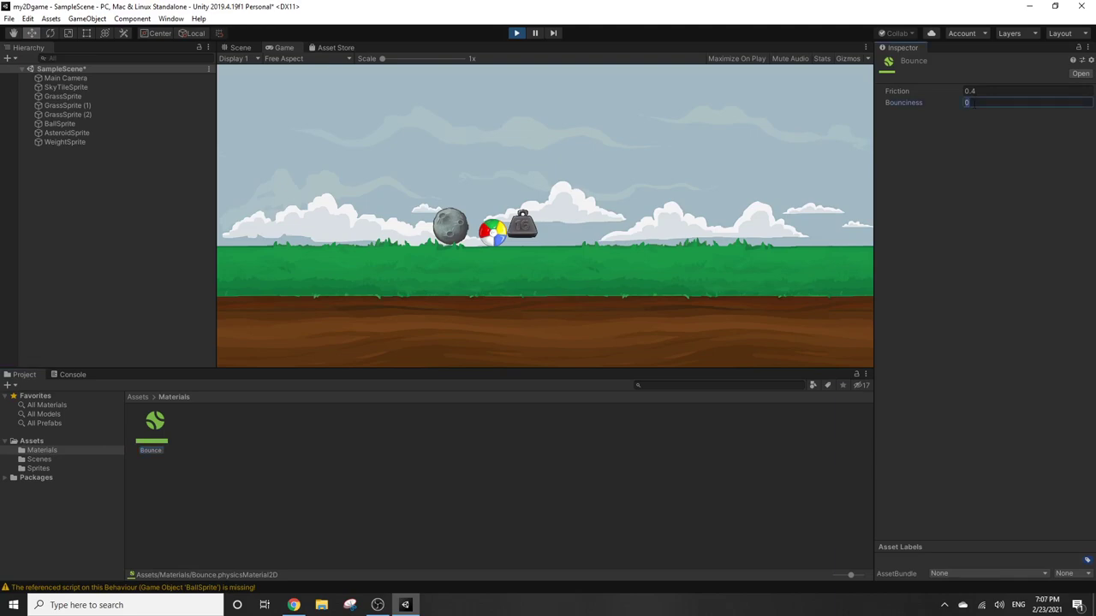
type("1")
key("ctrl+p")
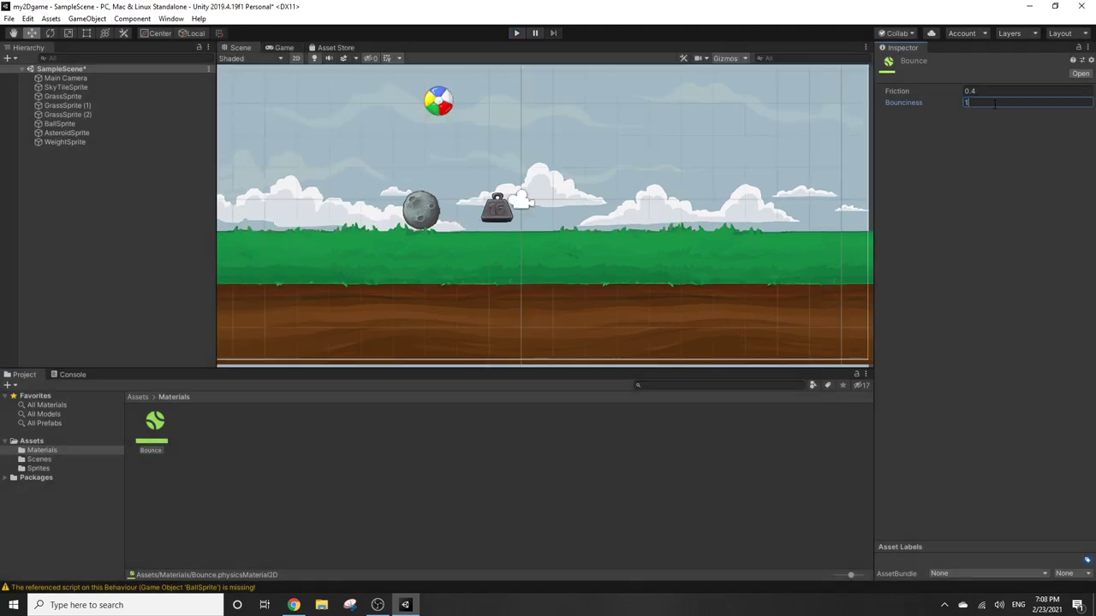
left_click(515, 34)
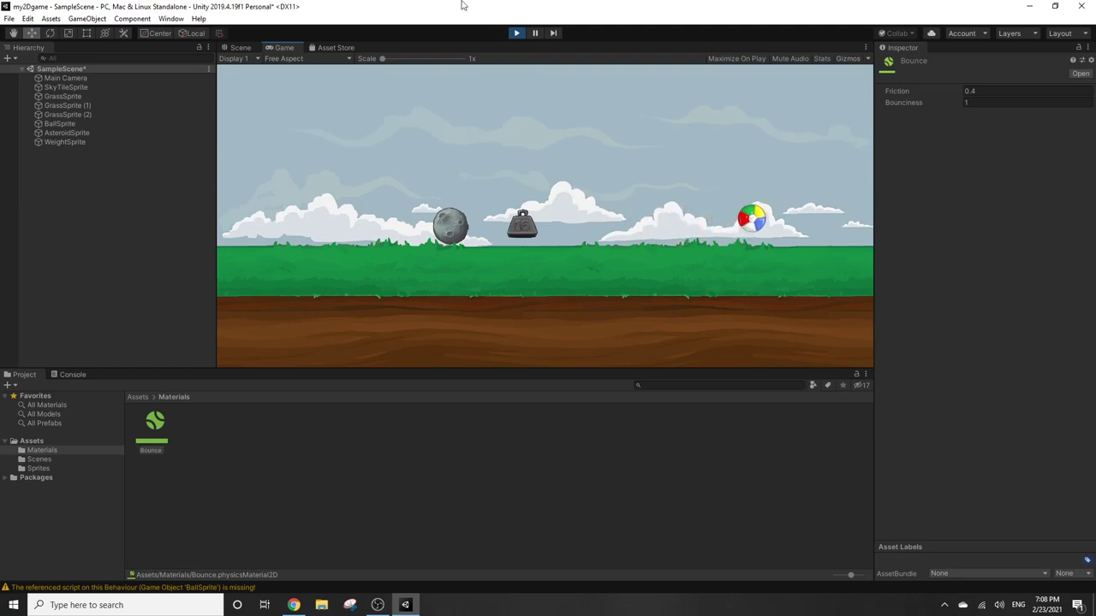
left_click(518, 34)
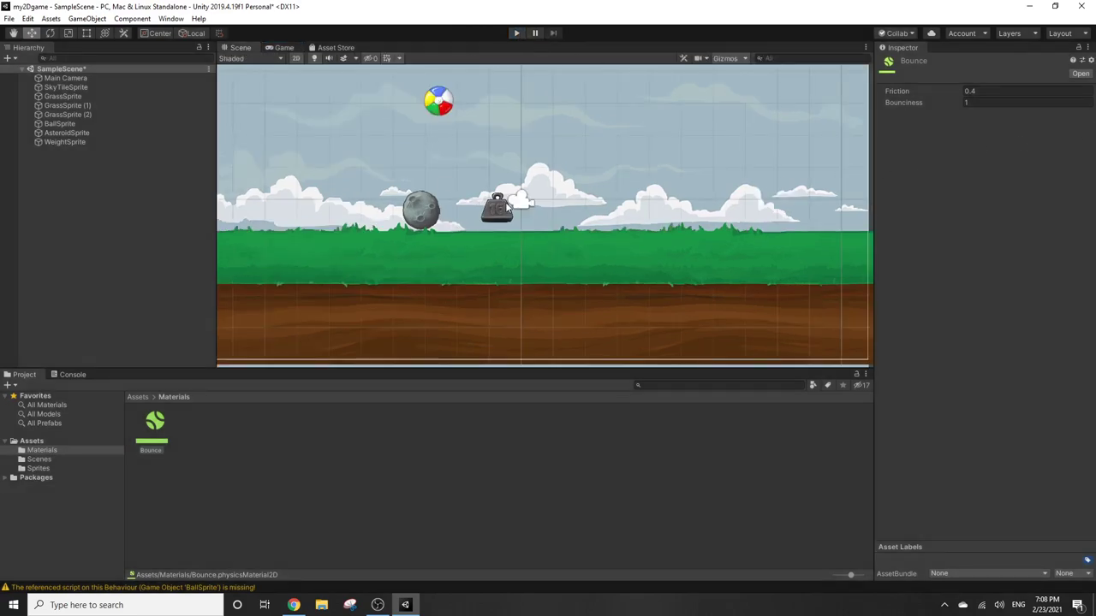
Raise WeightSprite to -3.04, 1.53, above the asteroid
left_click(503, 211)
mouse_move(500, 216)
left_mouse_down()
mouse_move(495, 160)
mouse_move(471, 169)
left_mouse_up()
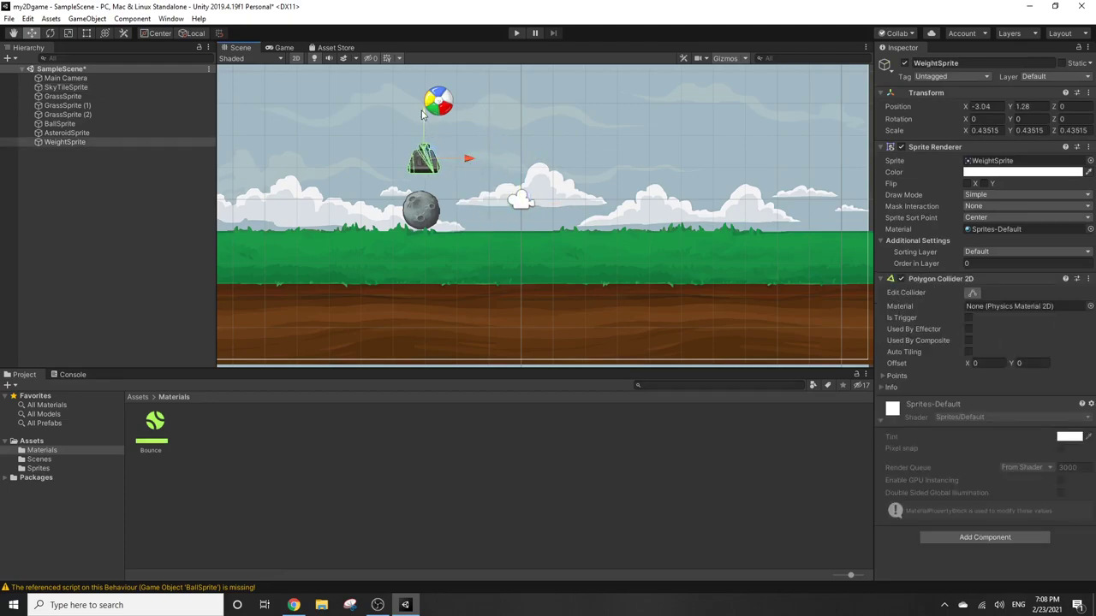
left_click_drag(423, 114, 426, 104)
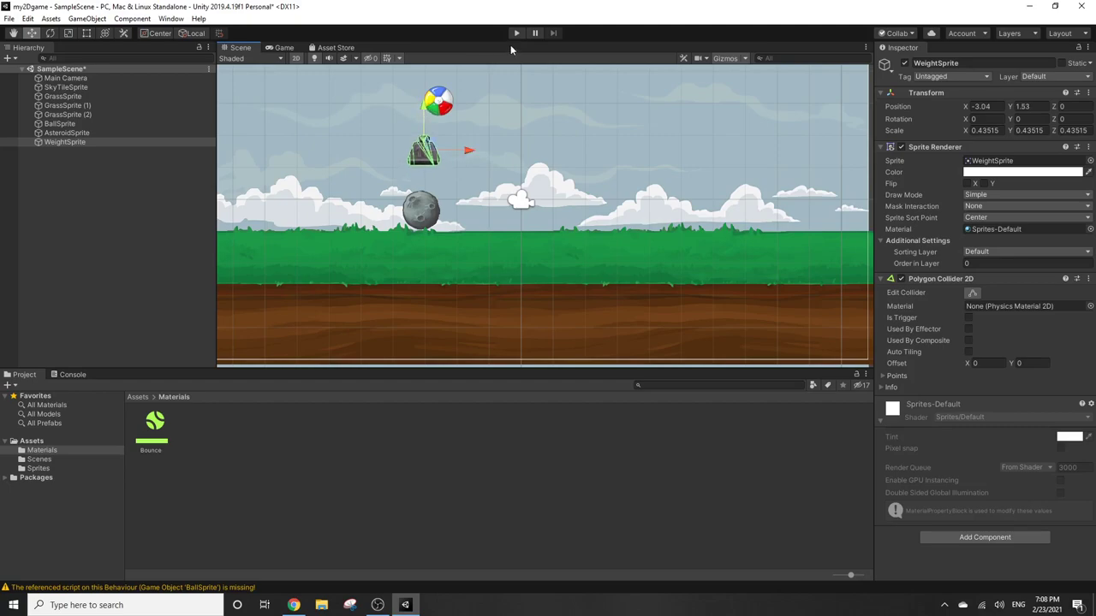
Create another Physics Material 2D named 'Friction' beside Bounce
left_click(229, 476)
right_click(230, 476)
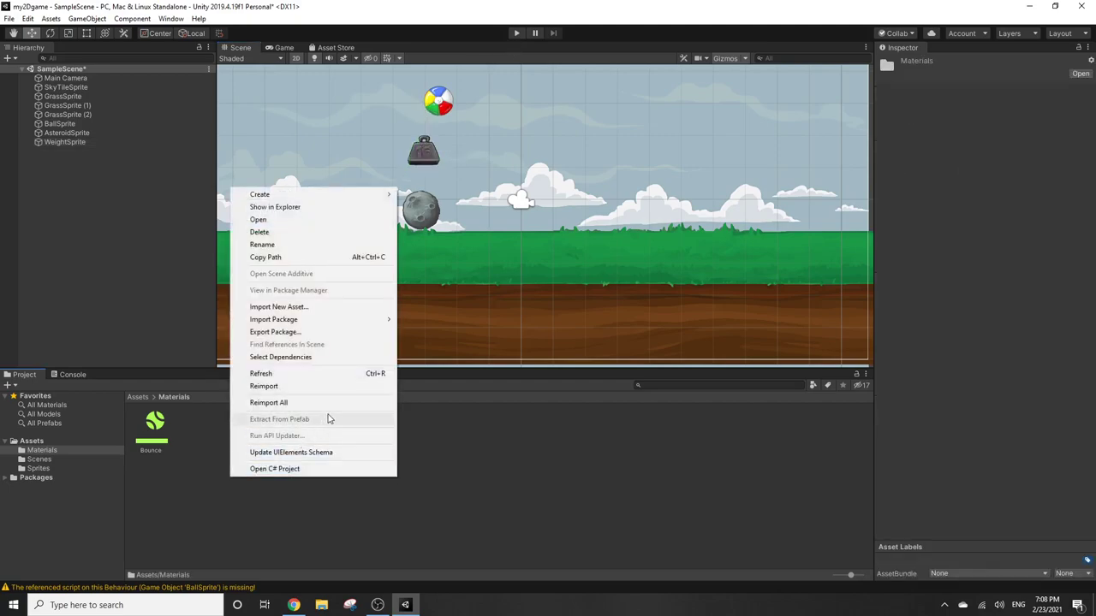
mouse_move(379, 196)
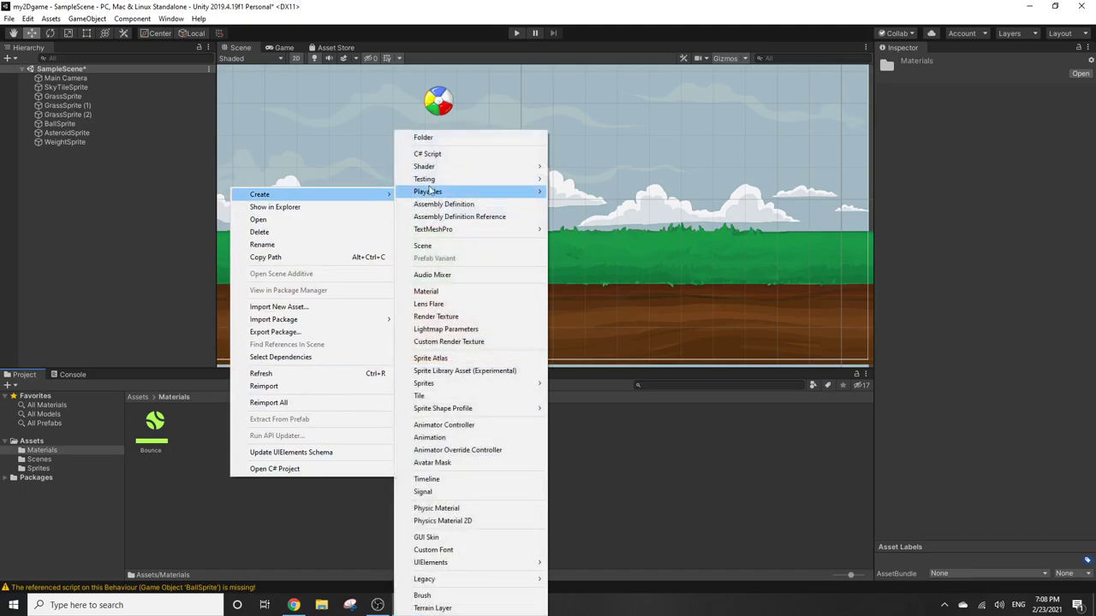
mouse_move(511, 171)
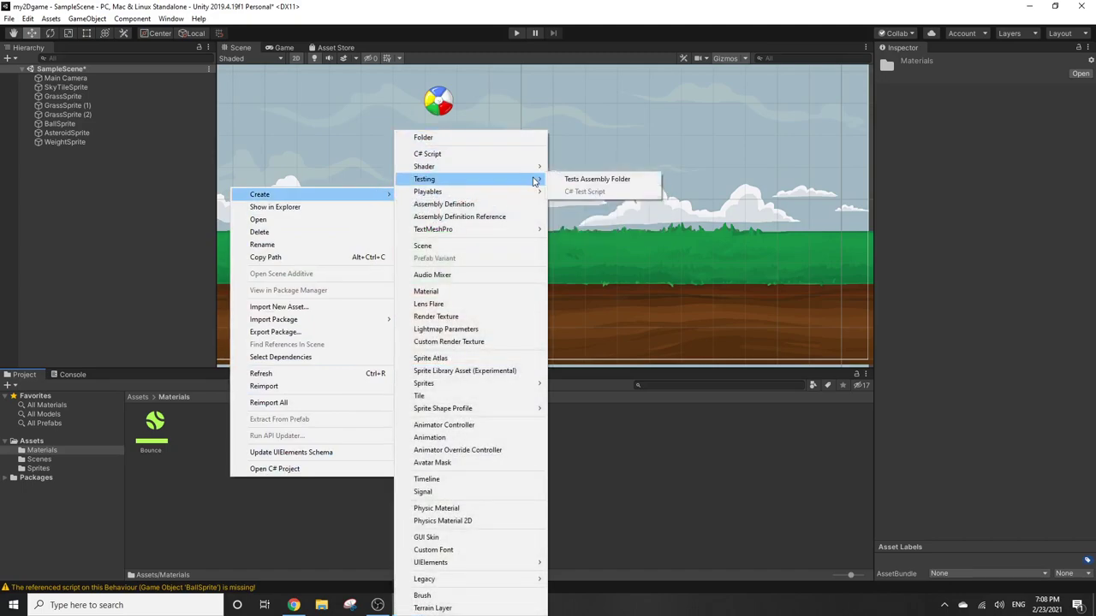
left_click(442, 521)
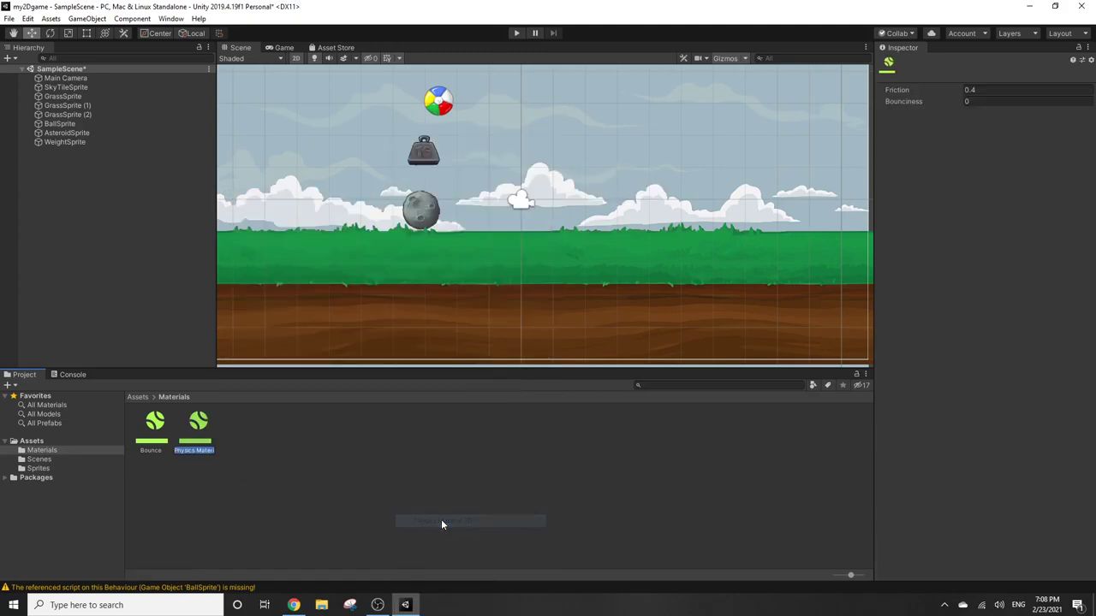
type("F")
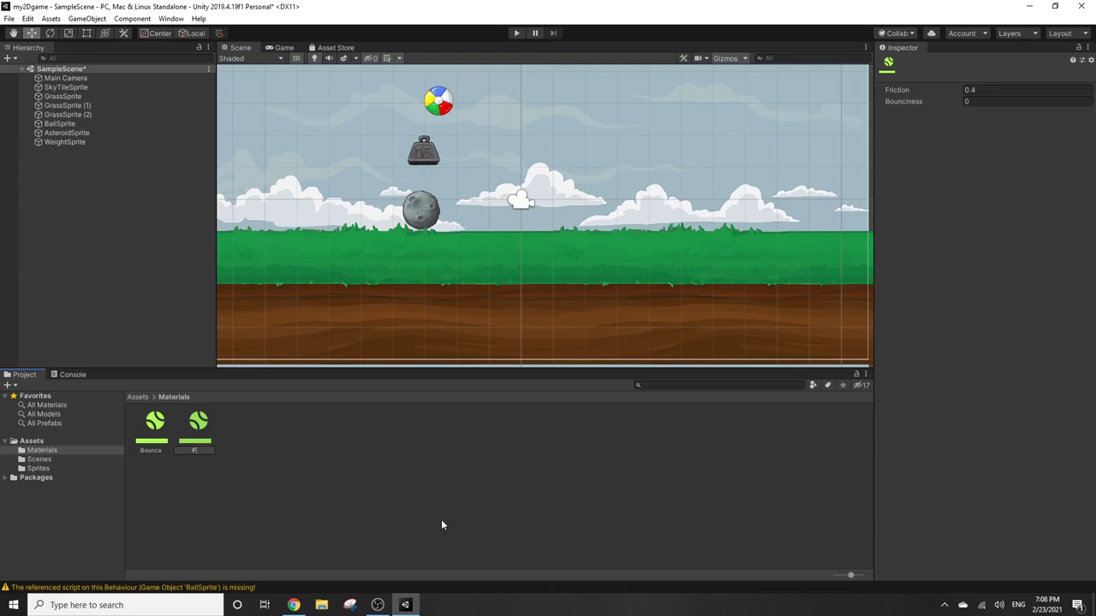
type("riction")
key("Return")
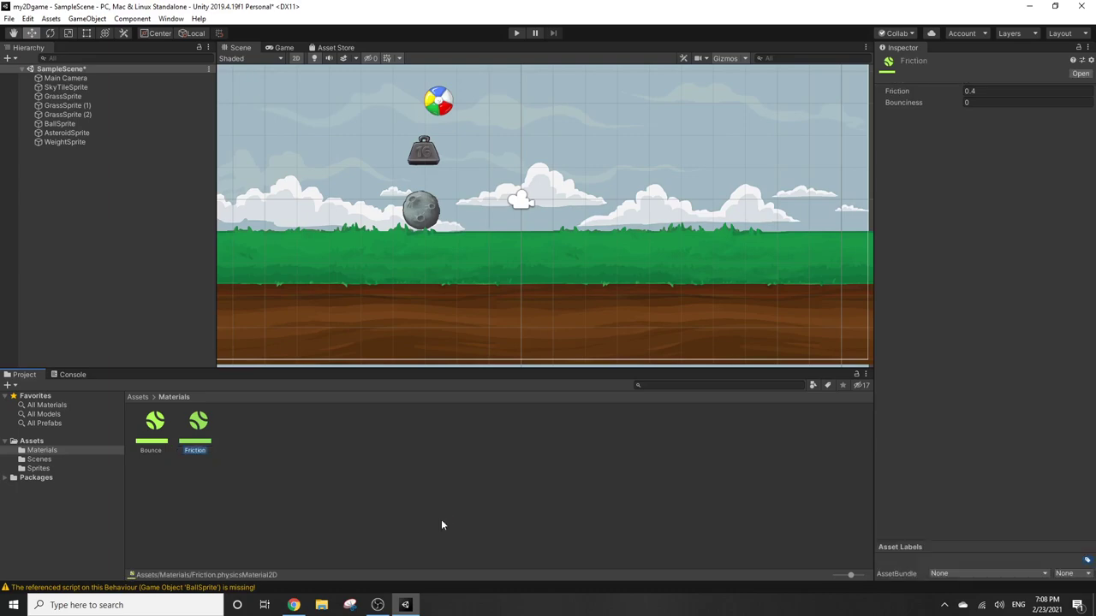
Lower the Friction material's friction to 0.1 and run a quick Play-mode test
left_click(993, 91)
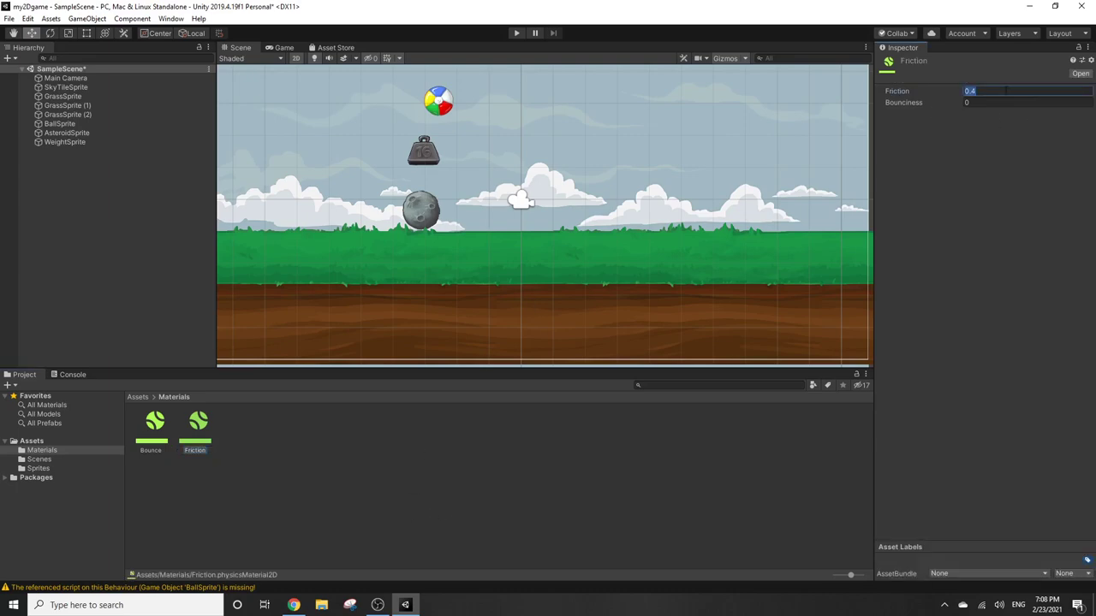
type("0.1")
left_click(518, 33)
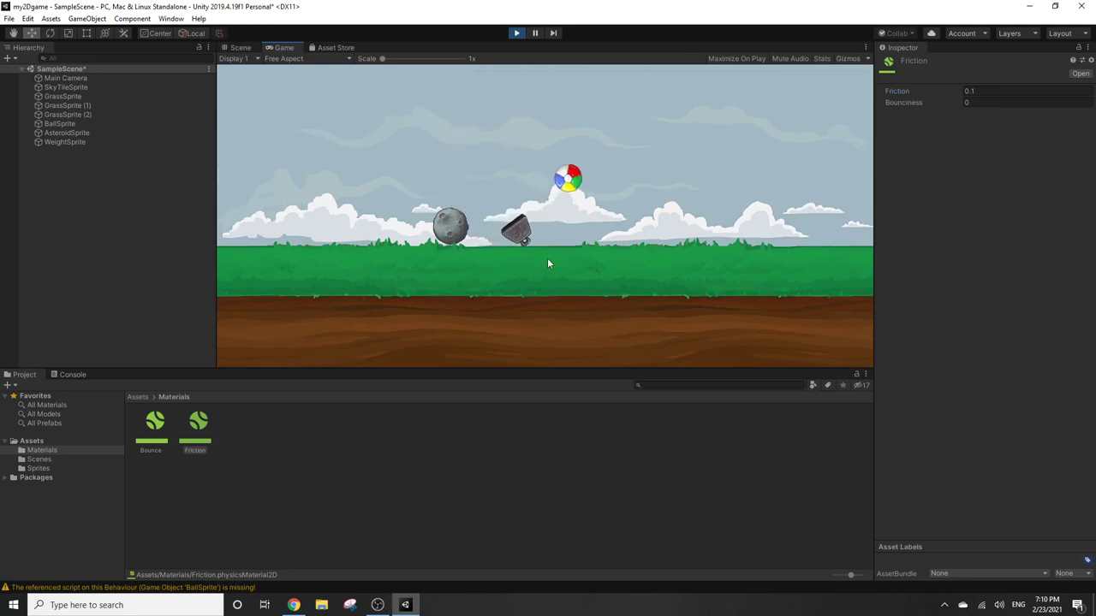
left_click(516, 32)
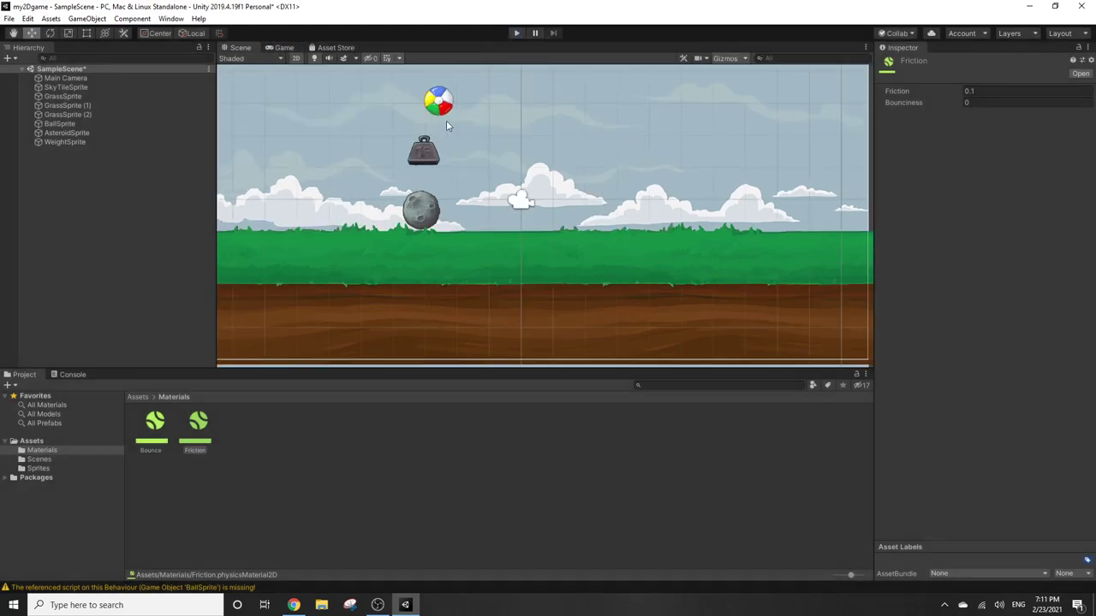
Return to the top-level Assets folder and select BallSprite to view its Rigidbody 2D
left_click(30, 441)
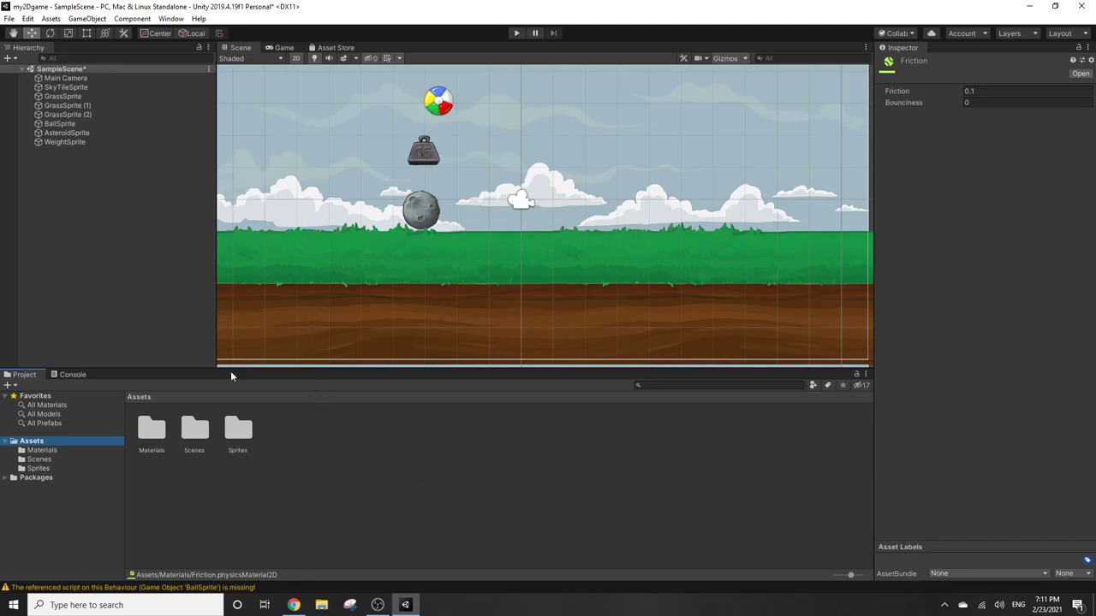
left_click(443, 105)
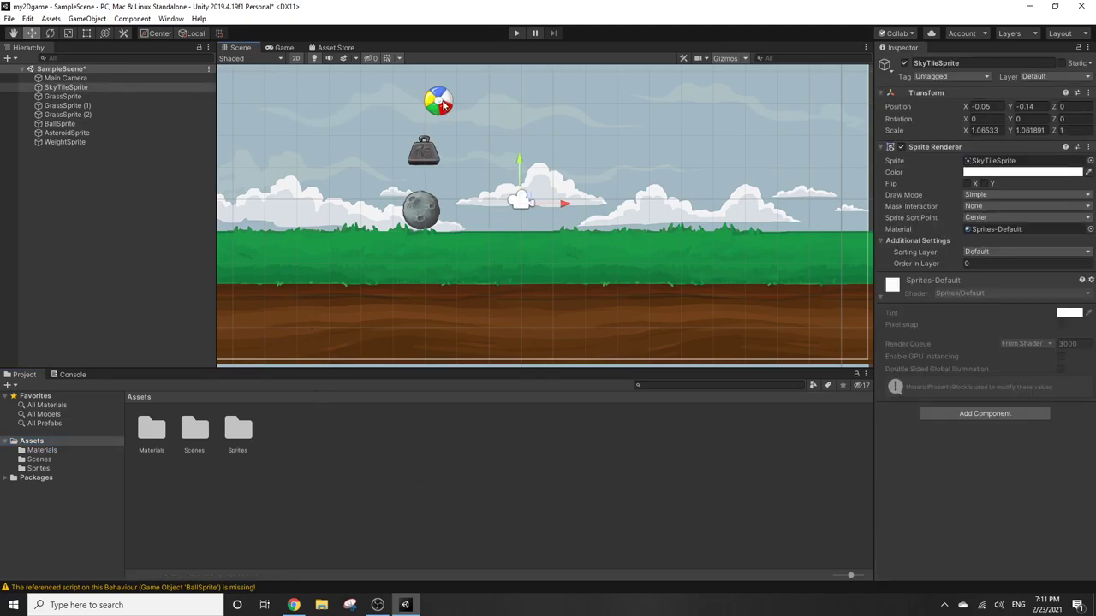
left_click(444, 105)
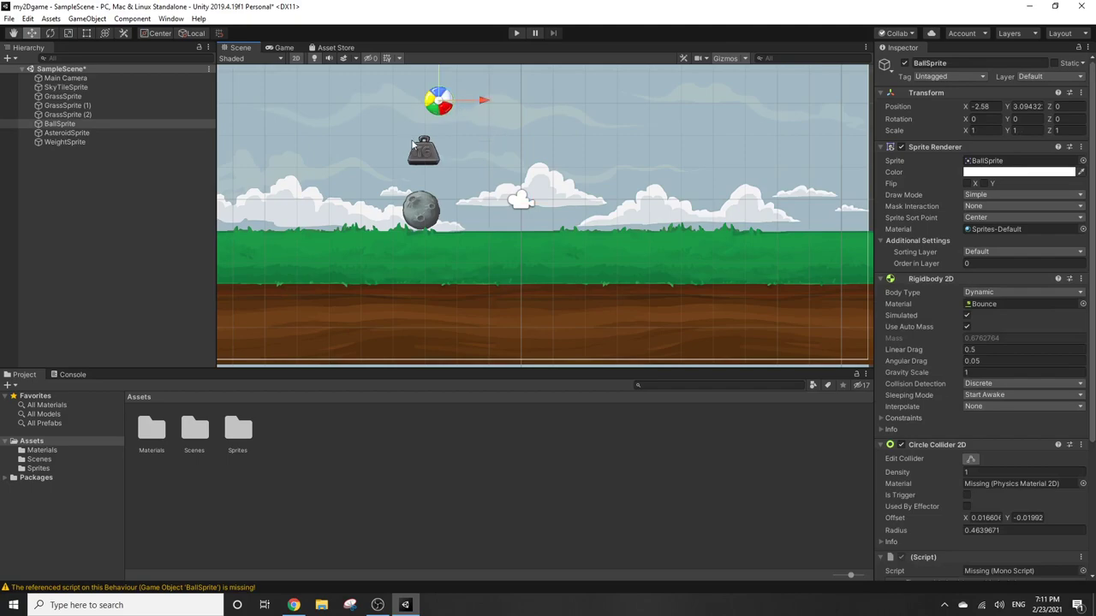